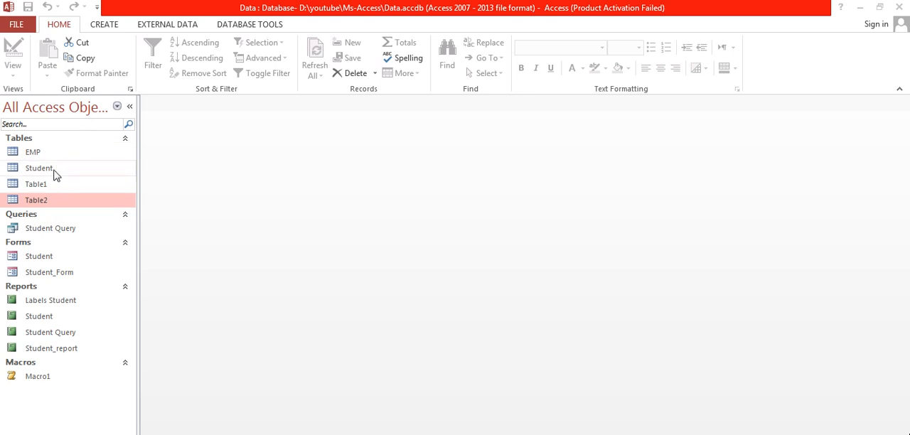
# Open Table1 and Table2 to examine their fields and records, and close both tables
pyautogui.doubleClick(54, 183)
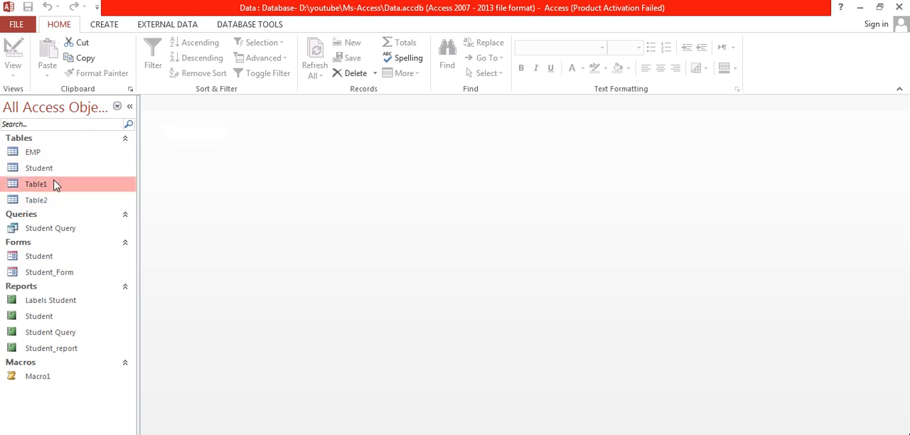
pyautogui.click(55, 201)
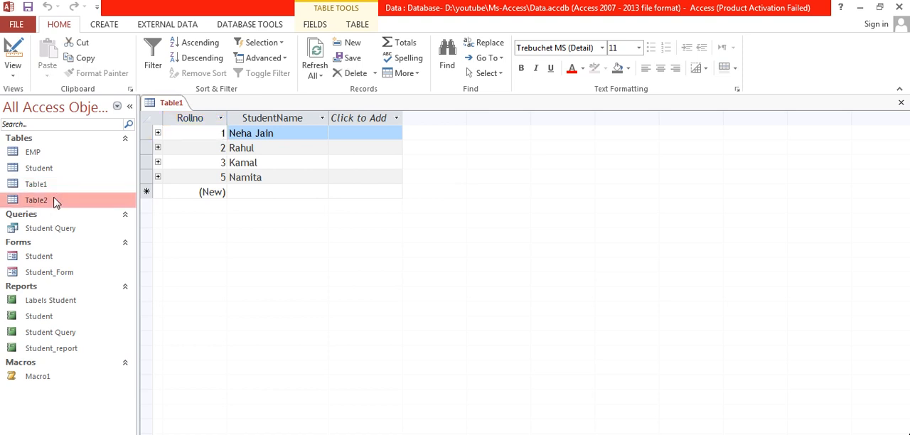
pyautogui.doubleClick(56, 202)
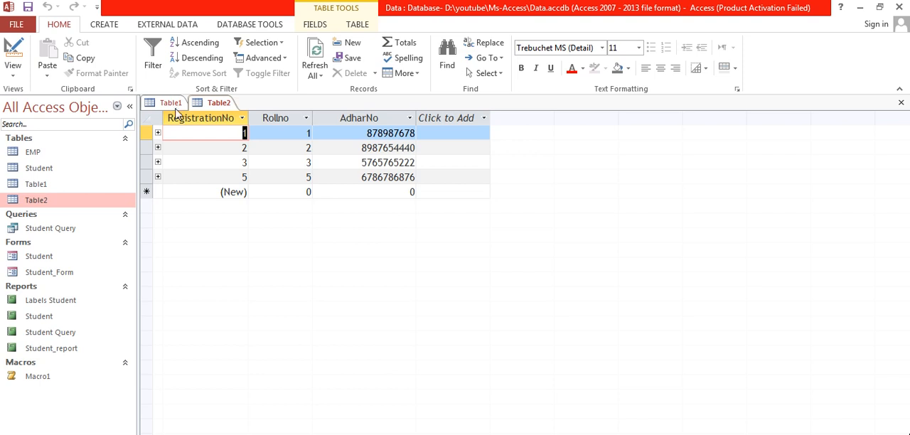
pyautogui.click(902, 104)
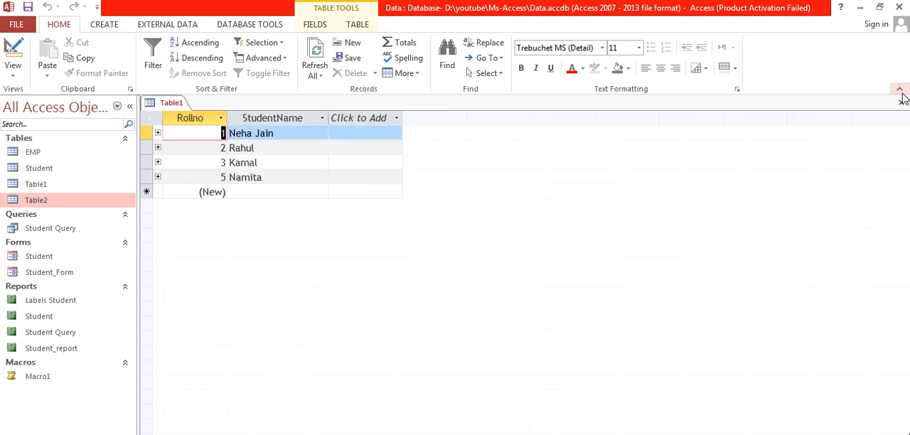
pyautogui.click(902, 104)
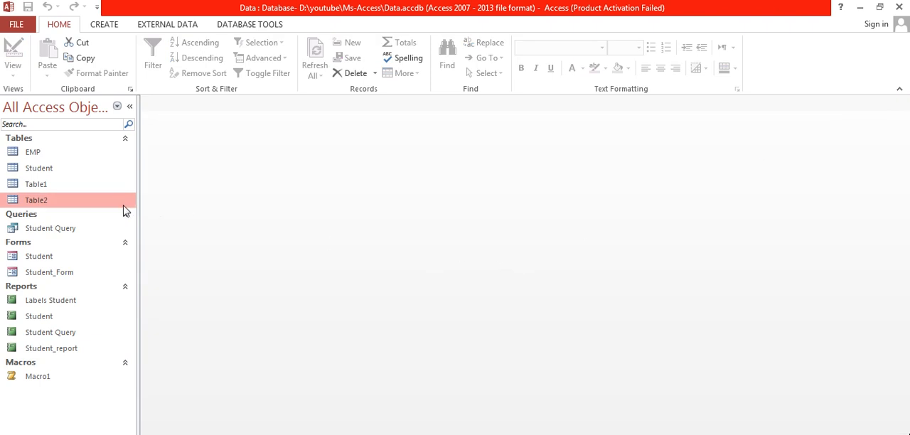
# Create a new table and open it in Design View, saving it under the name CUSTOMER
pyautogui.click(60, 157)
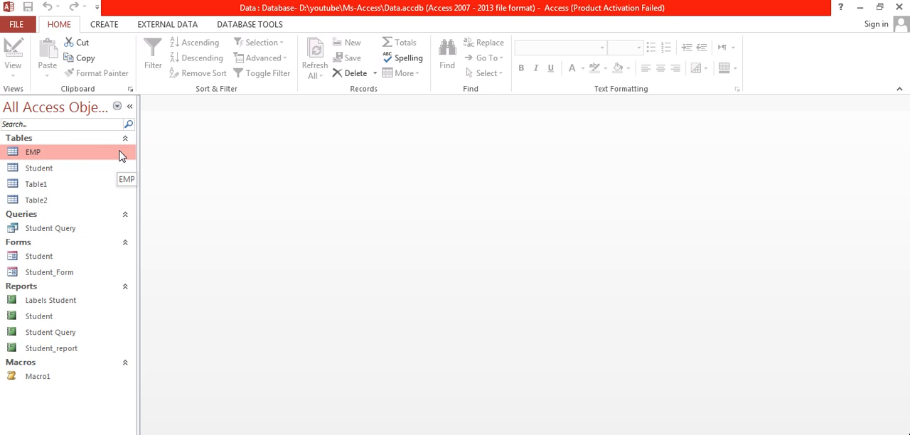
pyautogui.click(103, 26)
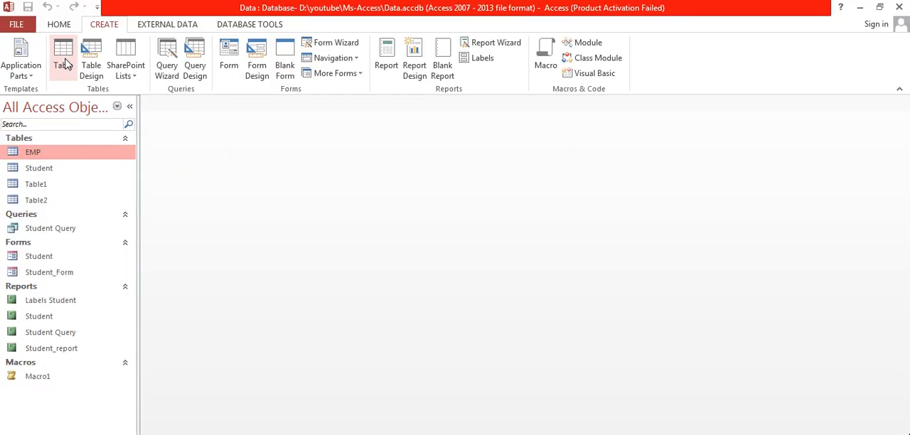
pyautogui.click(64, 64)
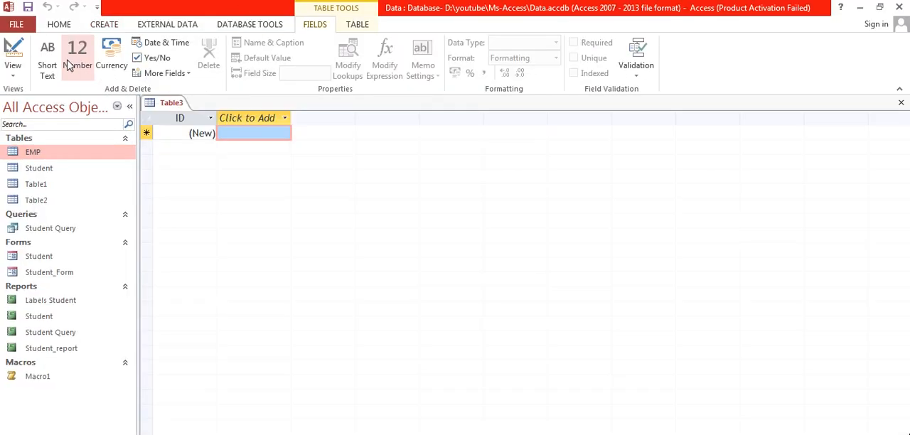
pyautogui.rightClick(172, 103)
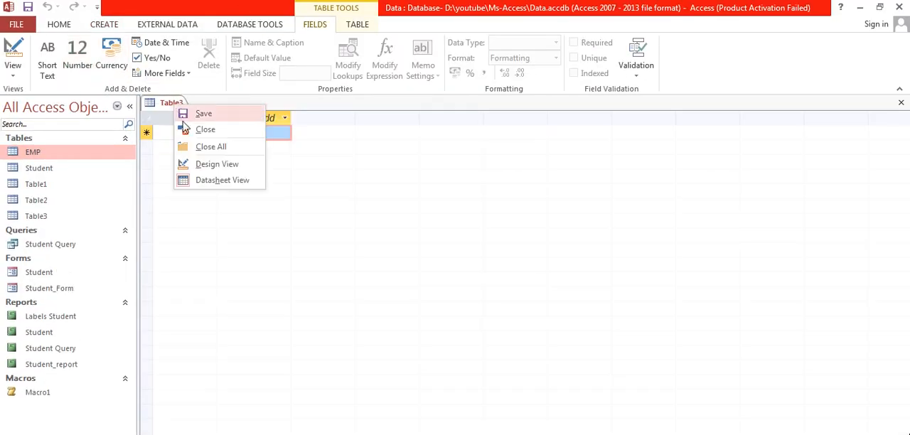
pyautogui.click(227, 164)
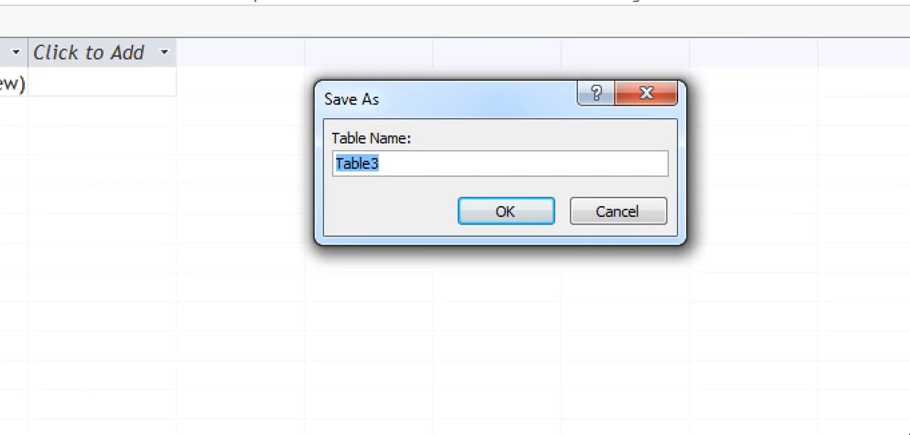
pyautogui.write('CUSTOMER')
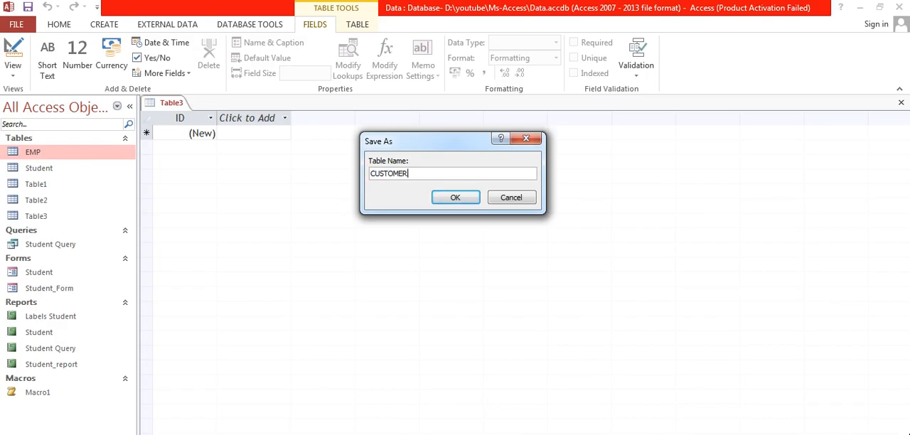
pyautogui.click(455, 198)
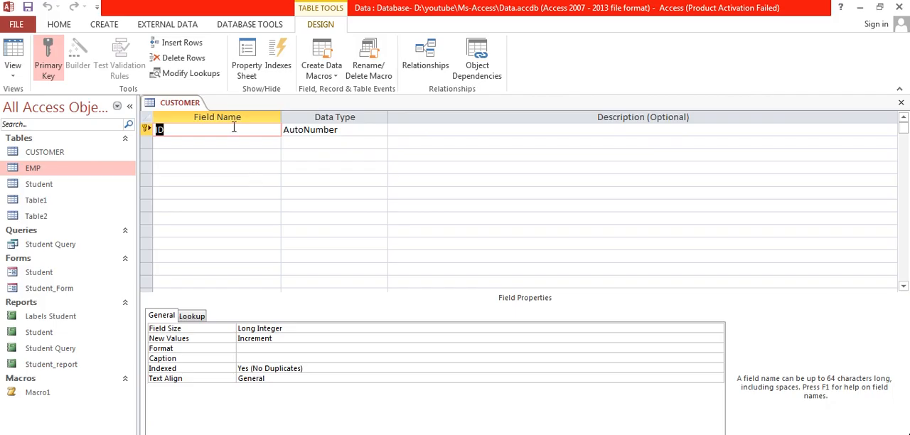
# Rename the primary key field ID as CUSTOMERid and set its data type to Number
pyautogui.write('CUSTOMERid')
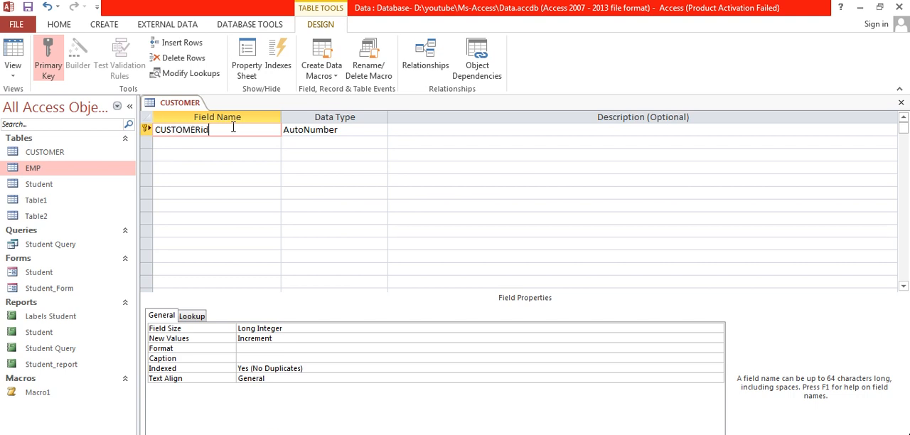
pyautogui.press('Tab')
pyautogui.hotkey('shift', 'Tab')
pyautogui.press('Tab')
pyautogui.press('BackSpace')
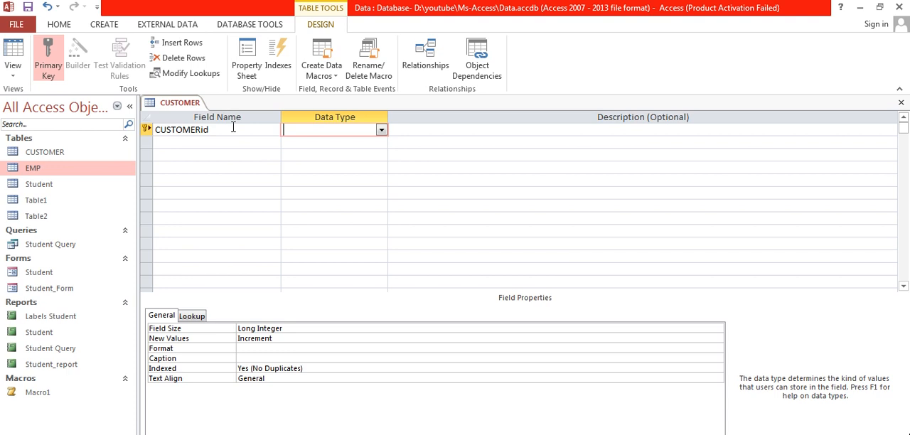
pyautogui.click(381, 130)
pyautogui.click(337, 167)
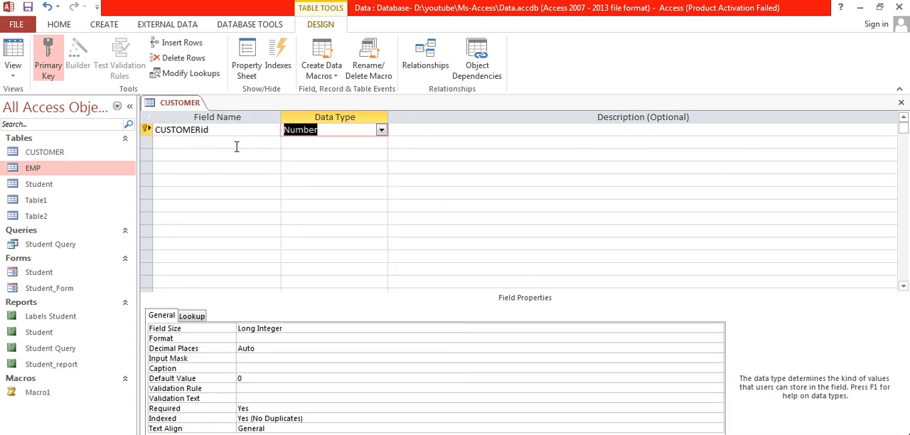
# Correct the primary key field's name to CUSTOMERID, all in capitals
pyautogui.click(236, 137)
pyautogui.click(239, 130)
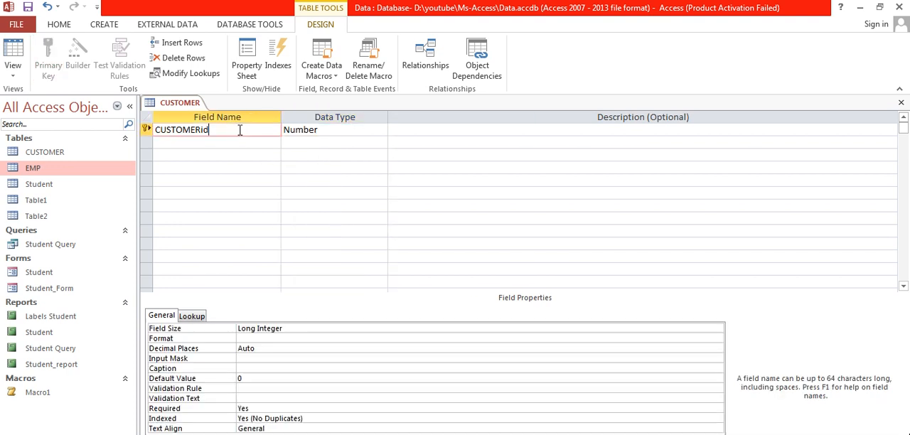
pyautogui.press('BackSpace')
pyautogui.press('BackSpace')
pyautogui.write('id')
pyautogui.press('BackSpace')
pyautogui.press('BackSpace')
pyautogui.write('ID')
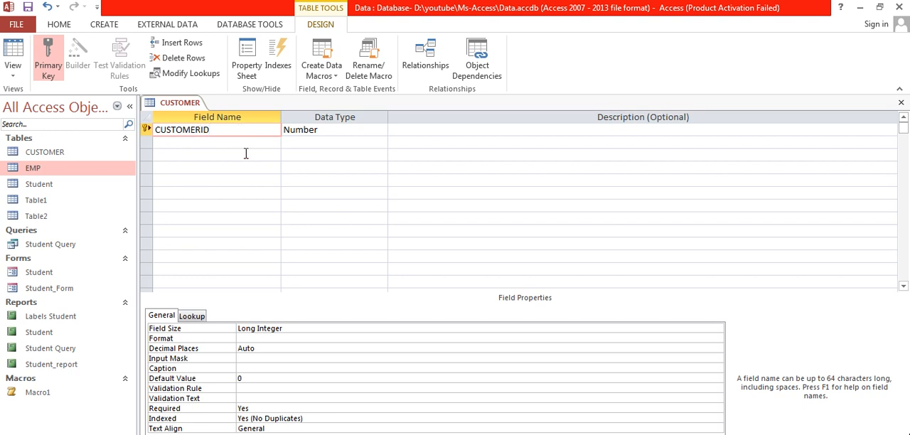
# Add a second field named FULLNAME with the Short Text data type
pyautogui.click(246, 142)
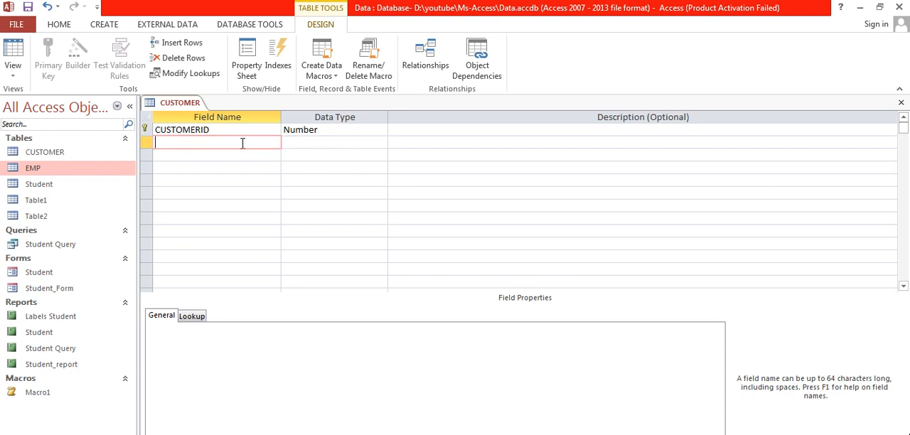
pyautogui.write('FULLNAME')
pyautogui.press('Tab')
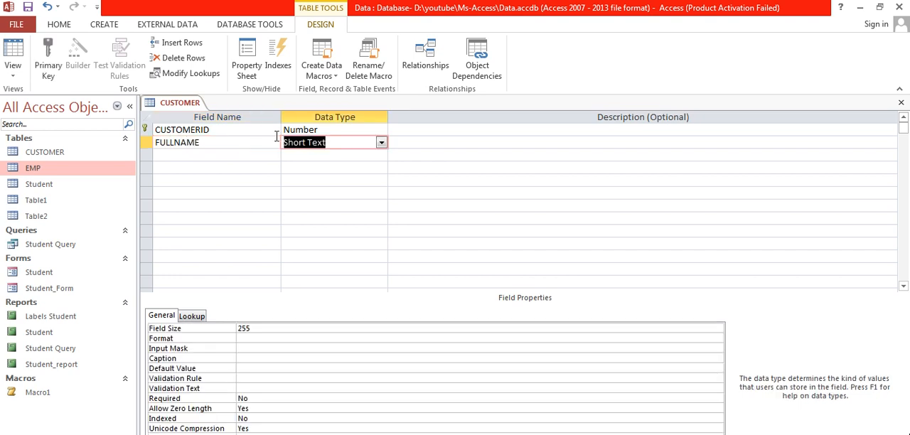
# Add a third field named CITY with the Short Text data type
pyautogui.click(260, 155)
pyautogui.write('CI')
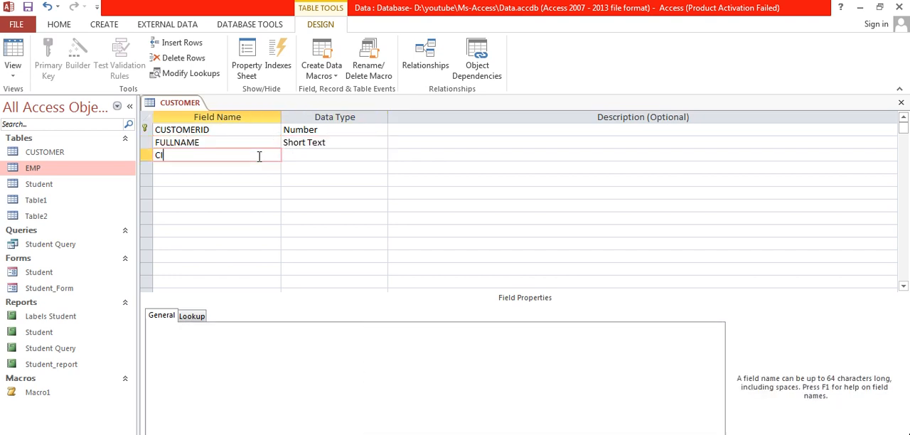
pyautogui.write('TY')
pyautogui.press('Tab')
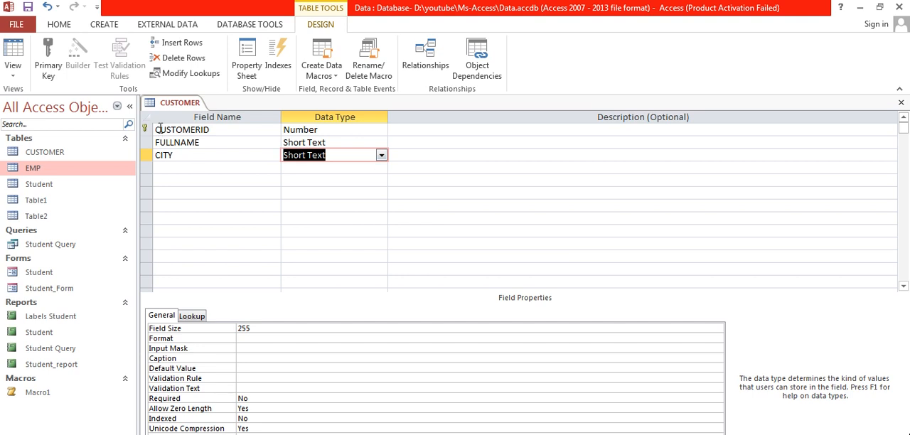
# Open the saved CUSTOMER table in Datasheet View and fit the CUSTOMERID column's width to its heading
pyautogui.rightClick(182, 107)
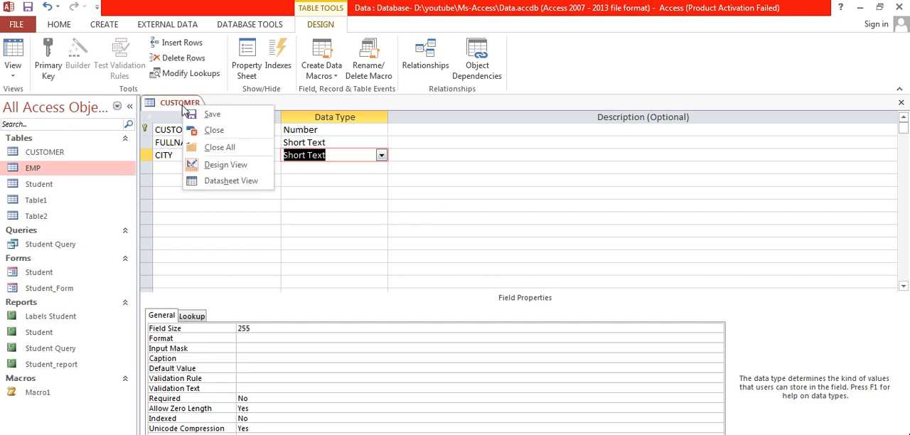
pyautogui.click(232, 181)
pyautogui.click(430, 286)
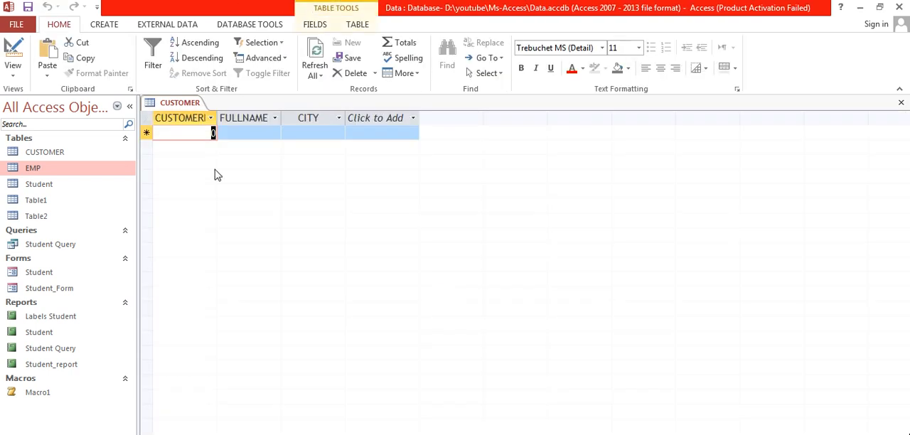
pyautogui.doubleClick(215, 118)
# Fill in the first record with the customer's ID and full name, and MUMBAI as the city
pyautogui.write('1001')
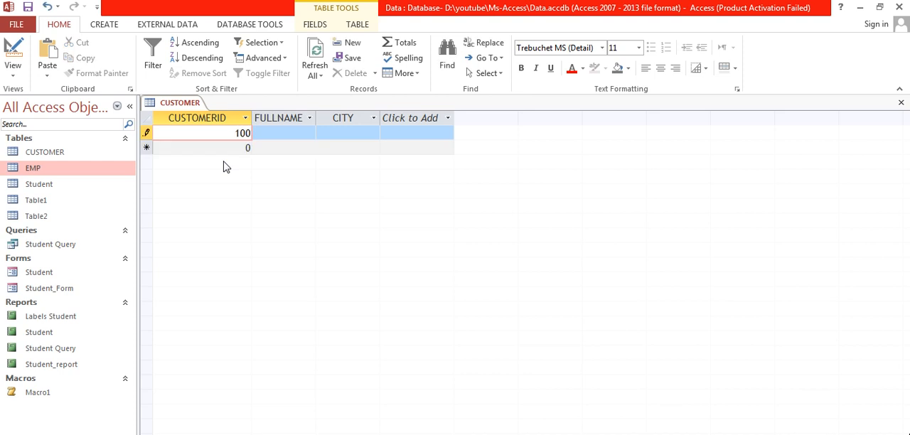
pyautogui.click(275, 137)
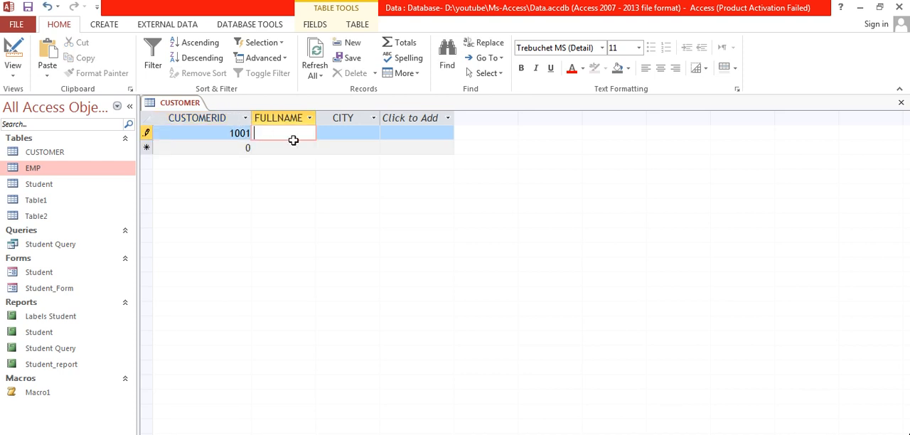
pyautogui.write('NEHA JAIN')
pyautogui.press('Tab')
pyautogui.write('MUMBAI')
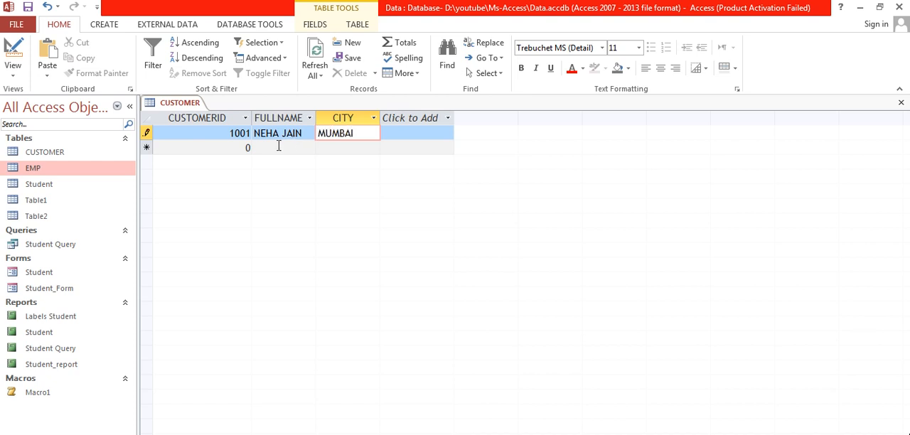
# Fill in the second record with the next customer's ID and name, and MUMBAI as the city
pyautogui.click(231, 147)
pyautogui.write('1002')
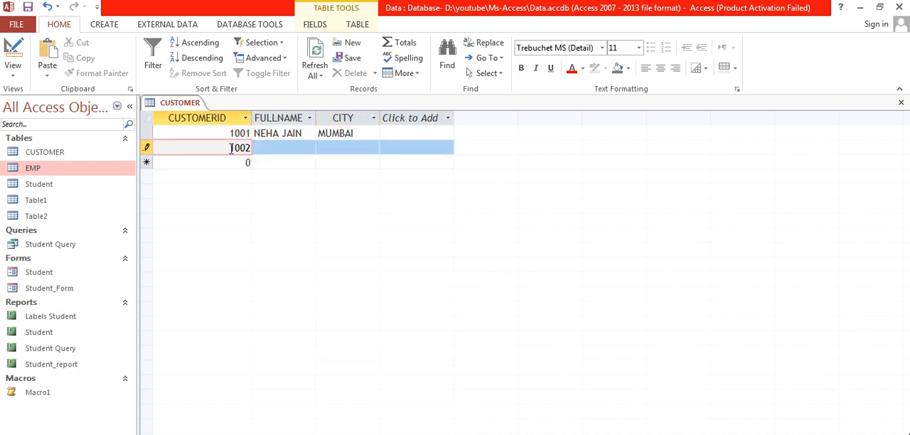
pyautogui.press('Tab')
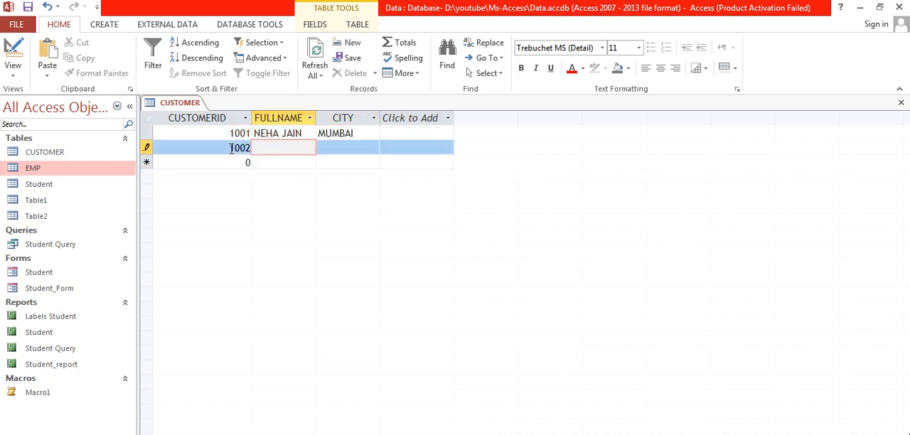
pyautogui.write('RAHUL')
pyautogui.press('Tab')
pyautogui.write('MUMBAI')
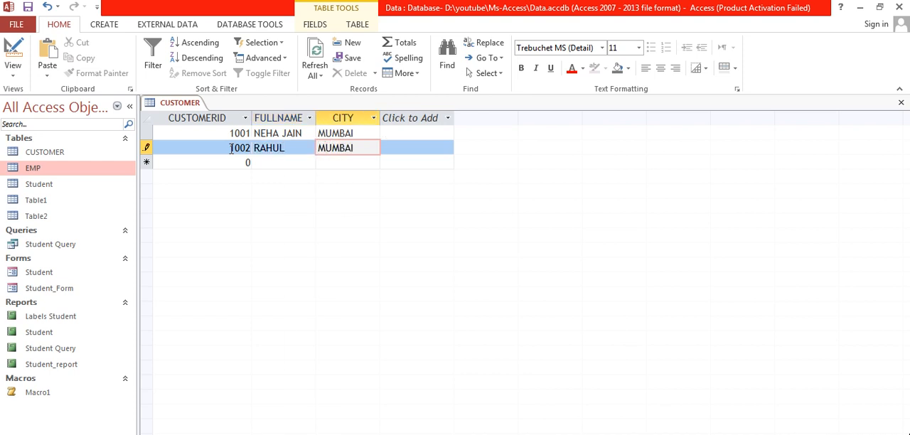
# Fill in the third record with the customer's ID and name and the city DELHI, and save it
pyautogui.press('Tab')
pyautogui.write('1003')
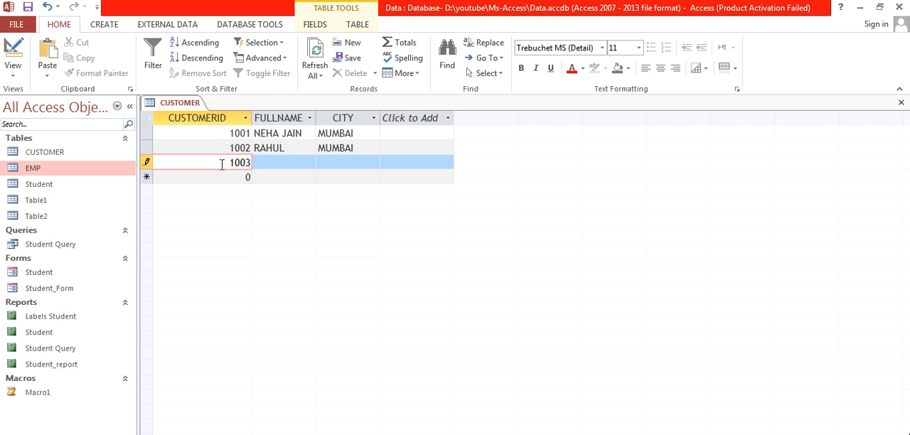
pyautogui.press('Tab')
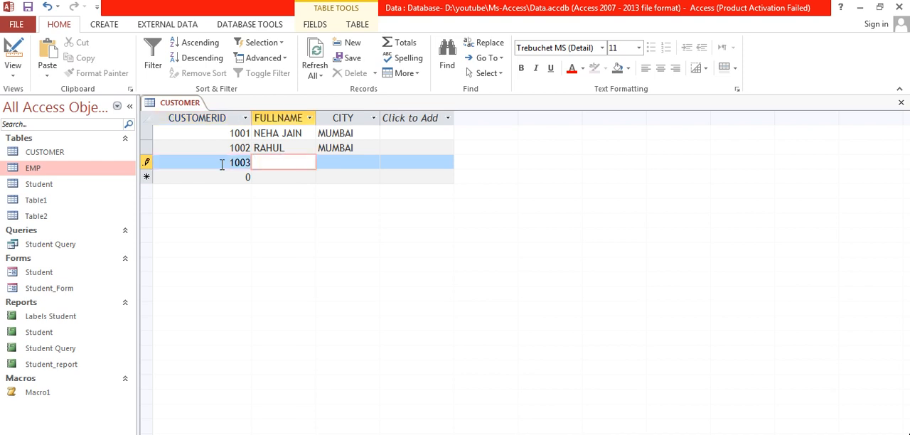
pyautogui.write('KAMAL')
pyautogui.press('Tab')
pyautogui.write('DE')
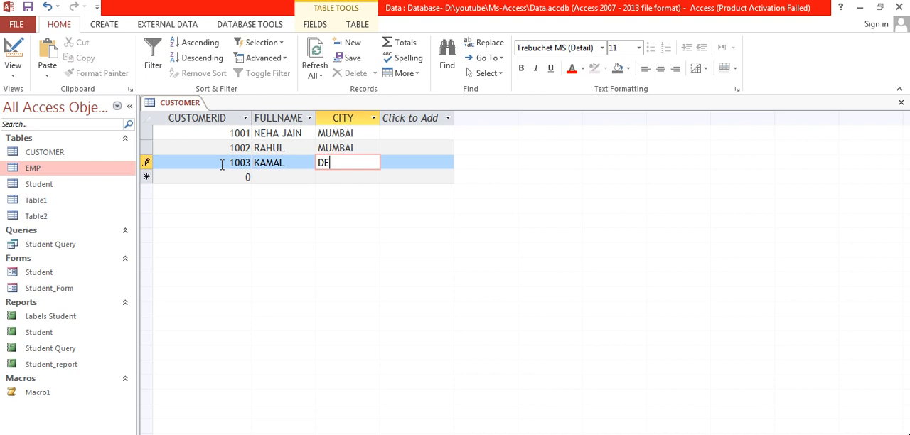
pyautogui.write('LHI')
pyautogui.hotkey('ctrl', 's')
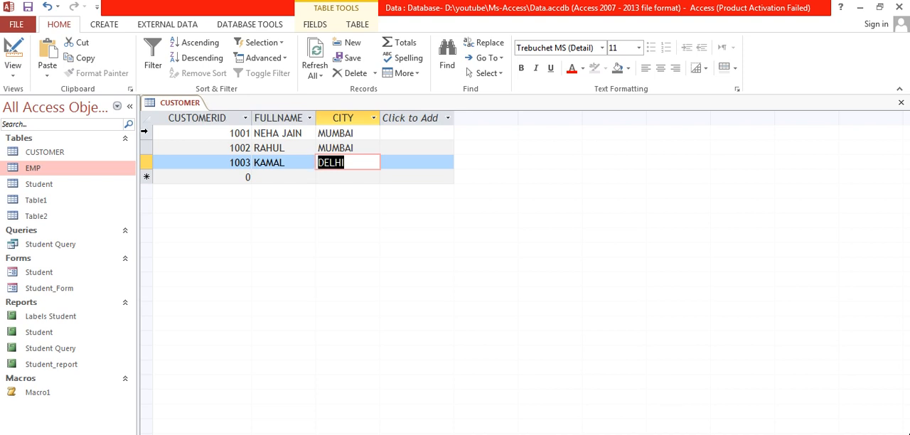
# Create a new table and open it in Design View, saving it under the name ORDERS
pyautogui.click(104, 24)
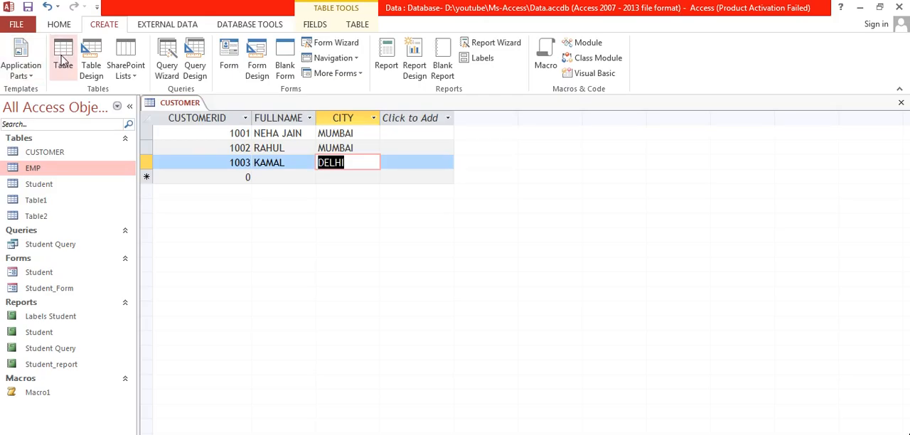
pyautogui.click(63, 61)
pyautogui.rightClick(226, 104)
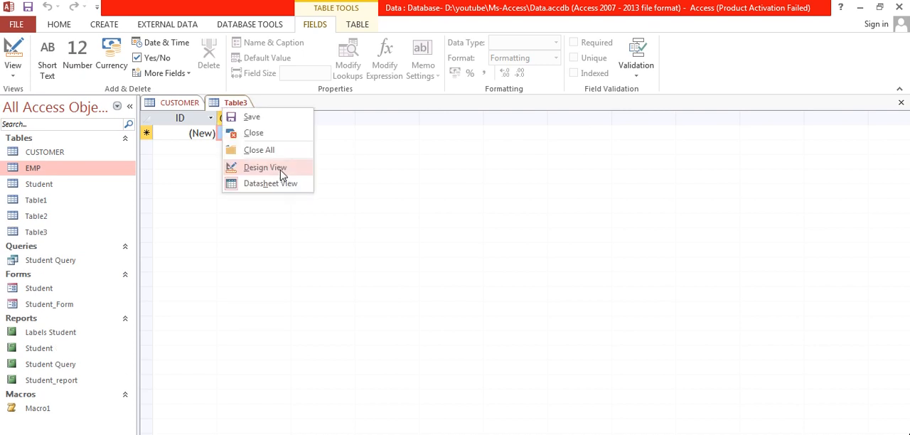
pyautogui.click(265, 168)
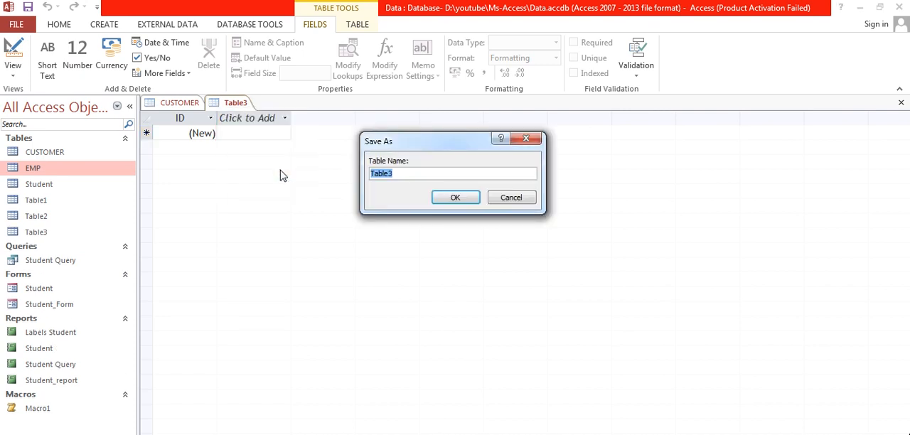
pyautogui.press('BackSpace')
pyautogui.write('ORDERS')
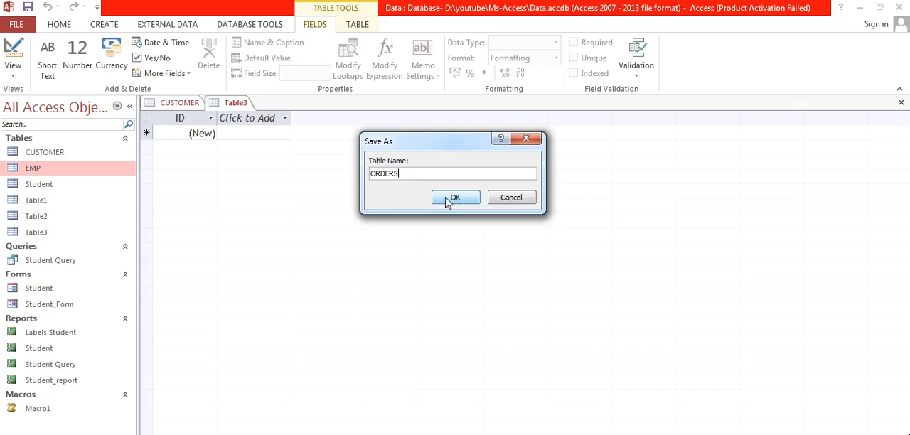
pyautogui.click(452, 199)
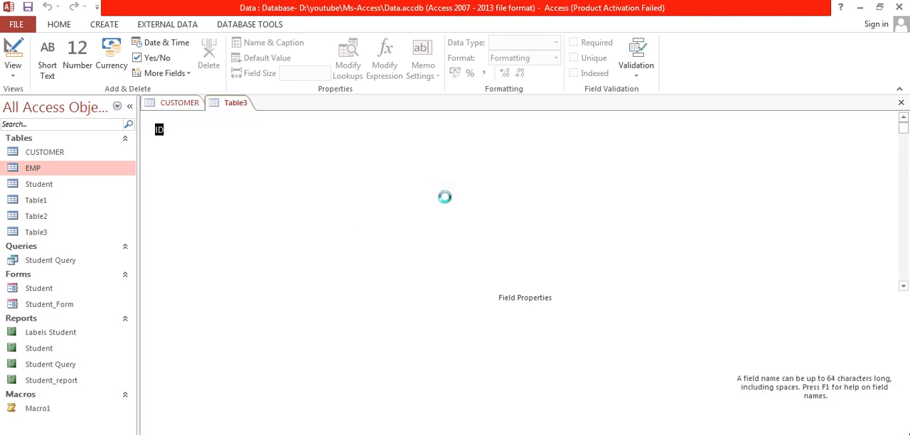
# Name the primary key field ORDERID and set its data type to Number
pyautogui.write('OR')
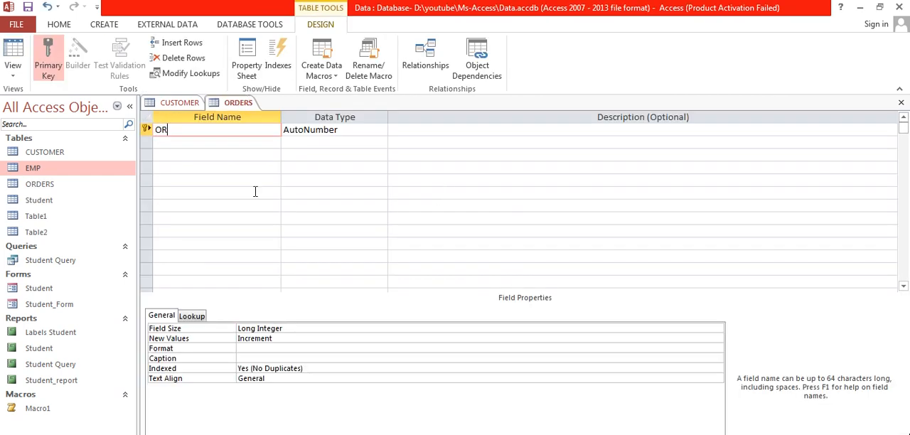
pyautogui.write('DERID')
pyautogui.press('Tab')
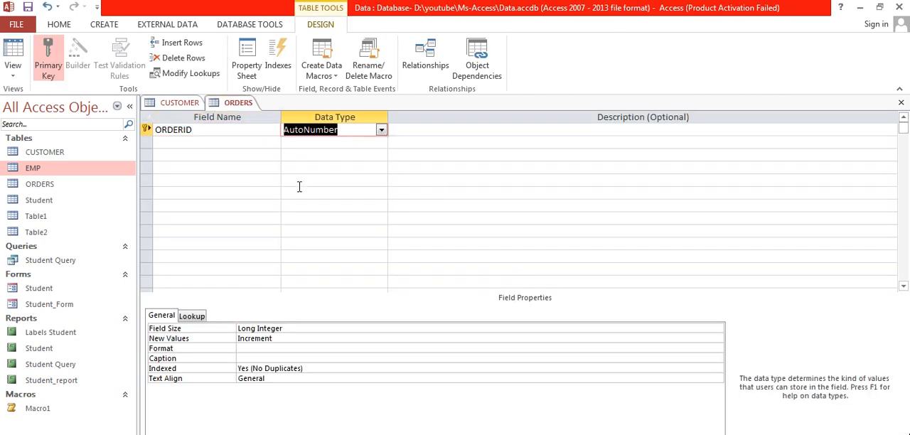
pyautogui.click(381, 130)
pyautogui.click(342, 168)
# Add a CUSTOMERID field to the ORDERS table with the data type Number
pyautogui.click(268, 144)
pyautogui.write('CU')
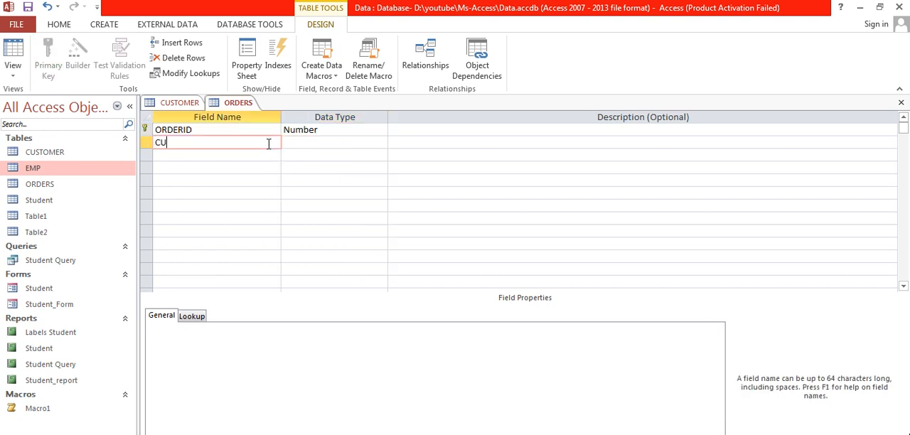
pyautogui.write('STOMERID')
pyautogui.press('Tab')
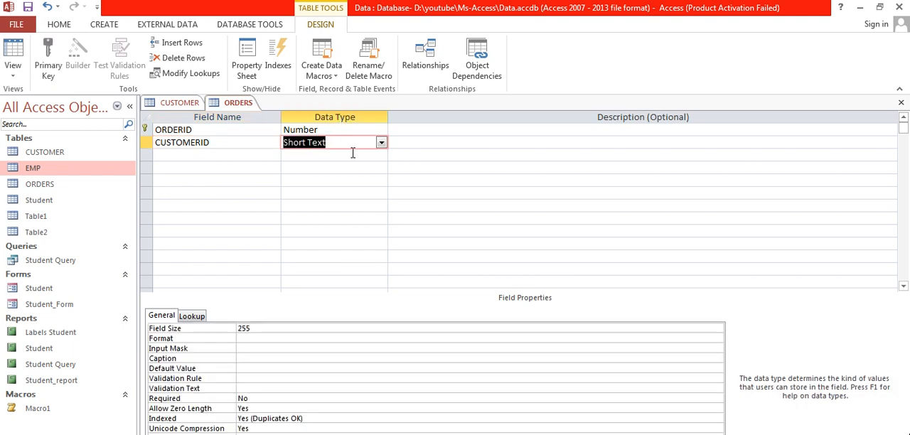
pyautogui.click(381, 143)
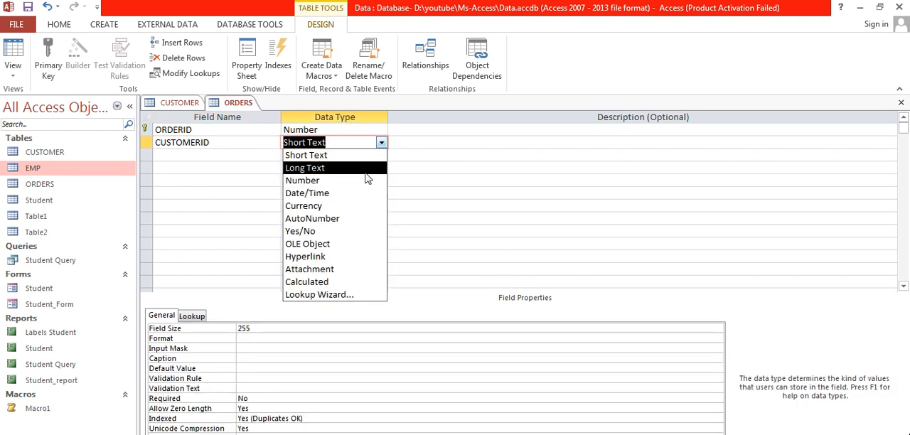
pyautogui.click(367, 179)
# Add an ORDERDATE field below CUSTOMERID with the data type Date/Time
pyautogui.click(271, 153)
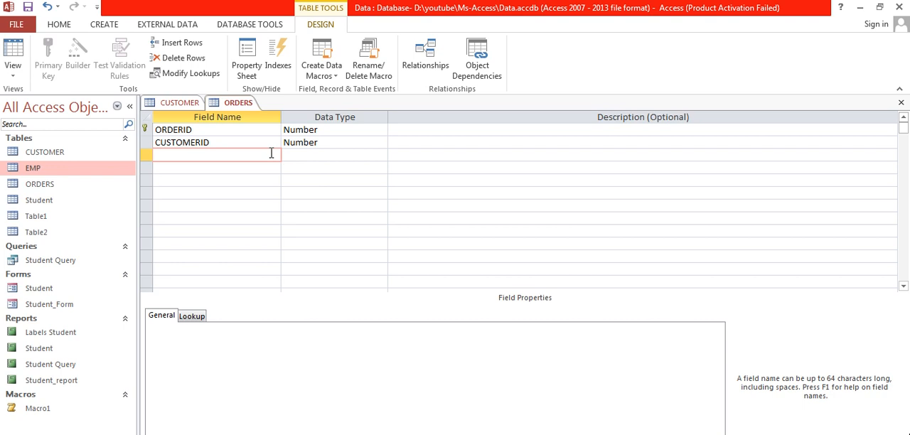
pyautogui.write('ORD')
pyautogui.write('DATE')
pyautogui.press('Tab')
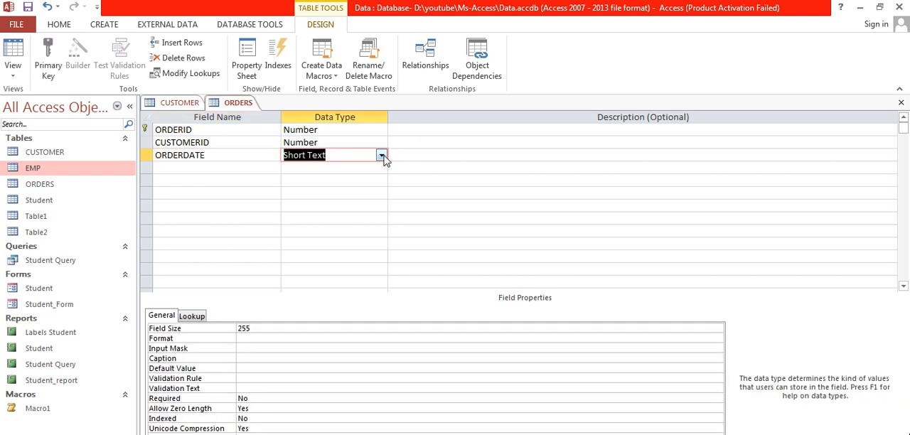
pyautogui.click(382, 155)
pyautogui.click(320, 203)
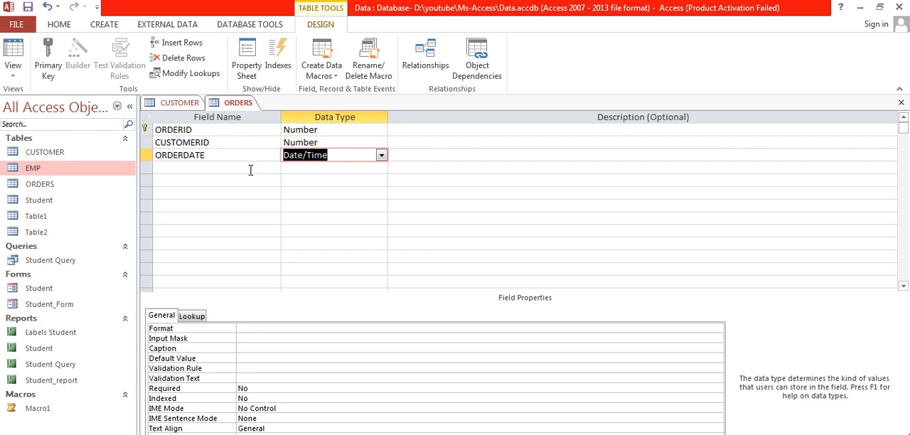
# Add a PLACE field below ORDERDATE with the data type Short Text
pyautogui.click(251, 168)
pyautogui.write('PLACE')
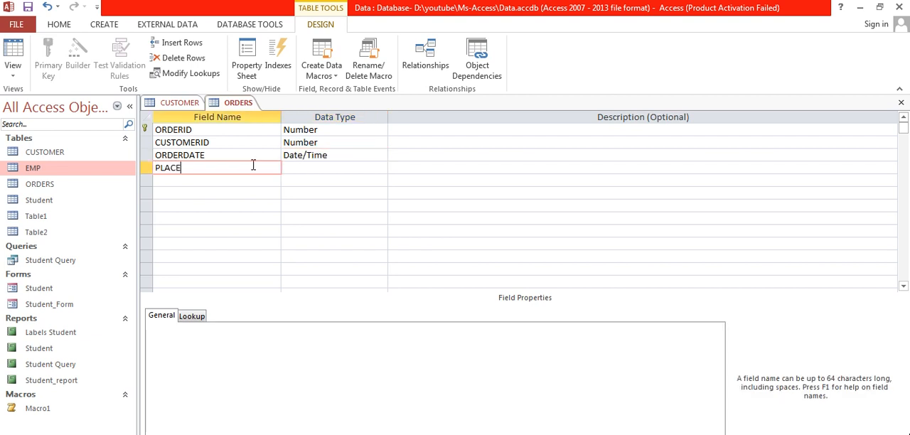
pyautogui.press('Tab')
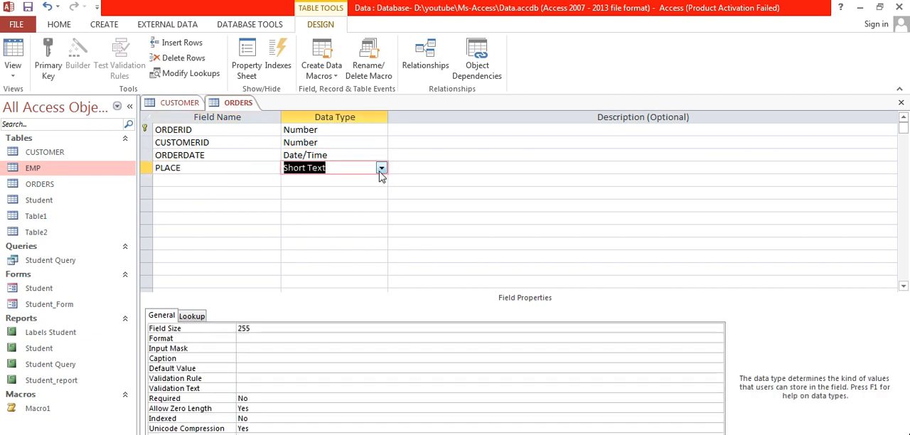
pyautogui.click(381, 168)
pyautogui.click(362, 179)
# Switch the ORDERS table to Datasheet View, saving its design
pyautogui.rightClick(226, 105)
pyautogui.click(277, 177)
pyautogui.click(430, 287)
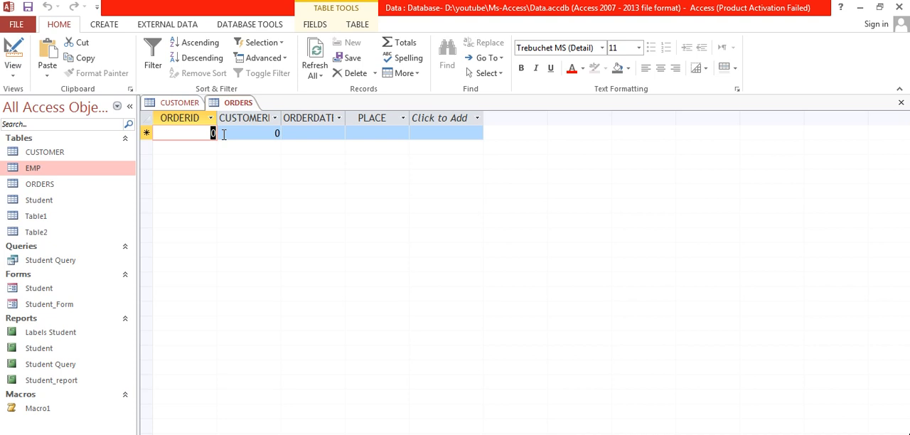
# Fill in the first order record with its order ID and customer ID, the date 19-08-2023 and the place MUMBAI
pyautogui.write('101')
pyautogui.press('Tab')
pyautogui.write('1001')
pyautogui.press('Tab')
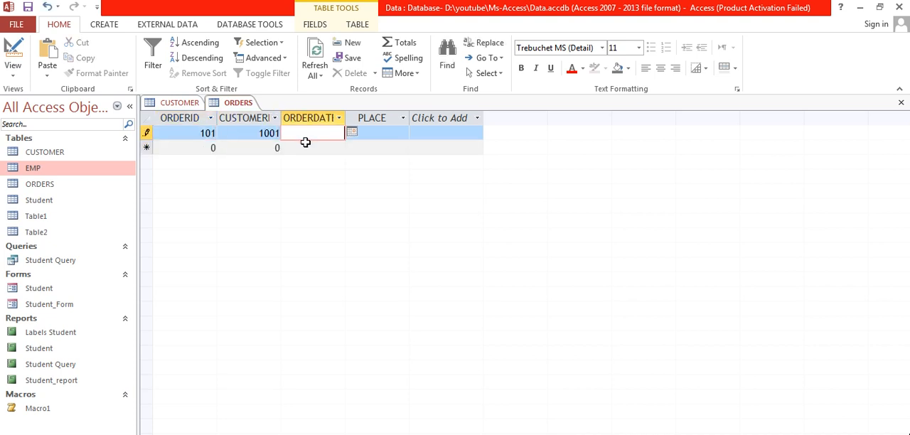
pyautogui.click(352, 132)
pyautogui.click(327, 191)
pyautogui.click(380, 132)
pyautogui.write('MUMBAI')
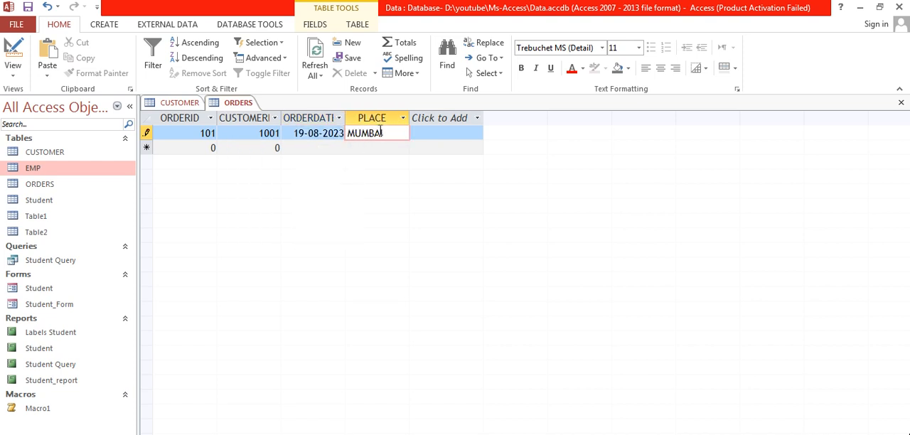
# Fill in the second order record with the customer ID, the date 11-08-2023 and the place MUMABI
pyautogui.click(250, 147)
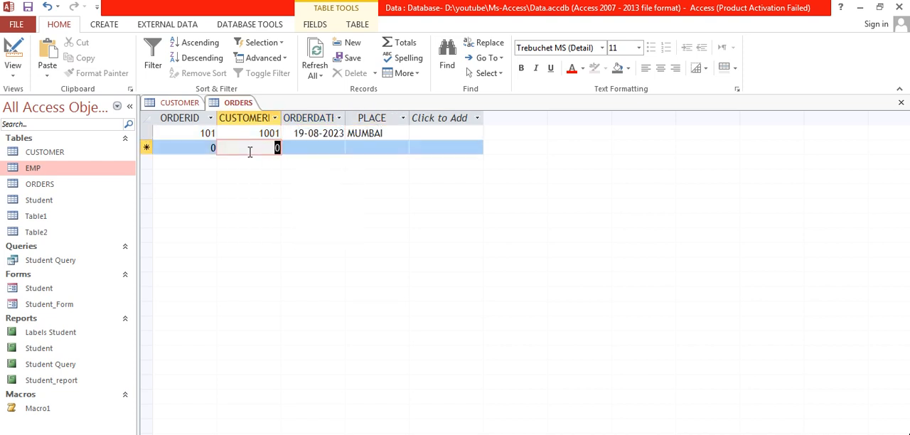
pyautogui.write('1001')
pyautogui.click(330, 151)
pyautogui.click(352, 146)
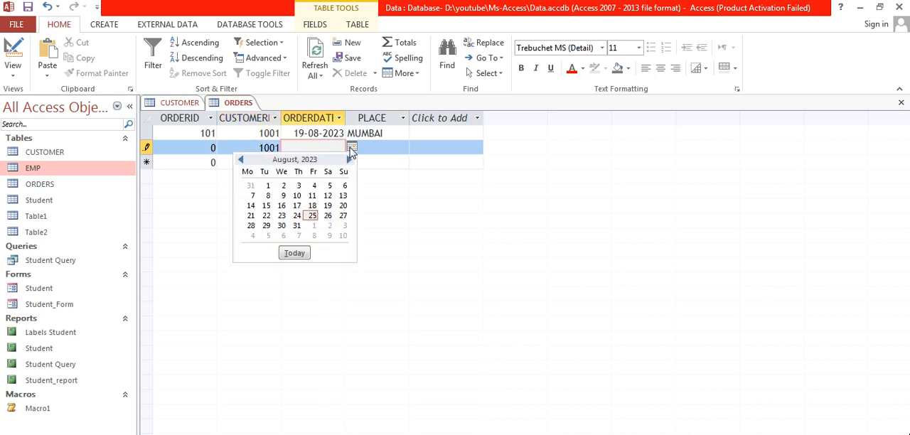
pyautogui.click(319, 189)
pyautogui.click(362, 144)
pyautogui.write('MUMABI')
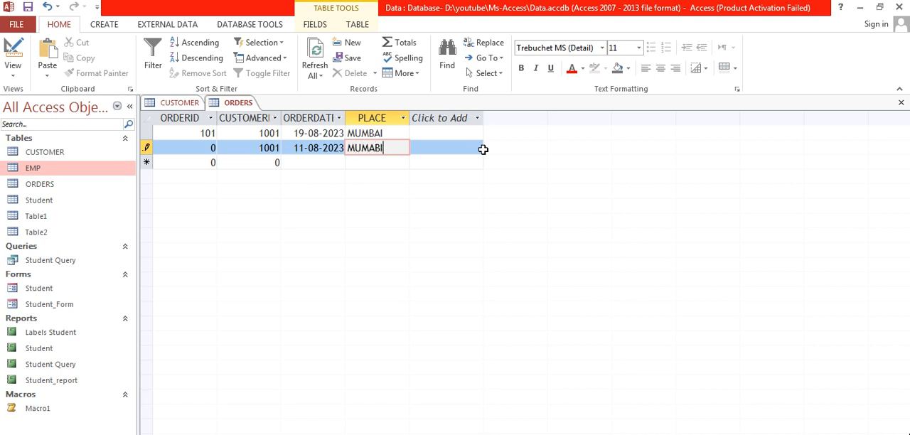
# Change the first record's order date to 05-08-2023 and enter the second record's order ID
pyautogui.click(303, 133)
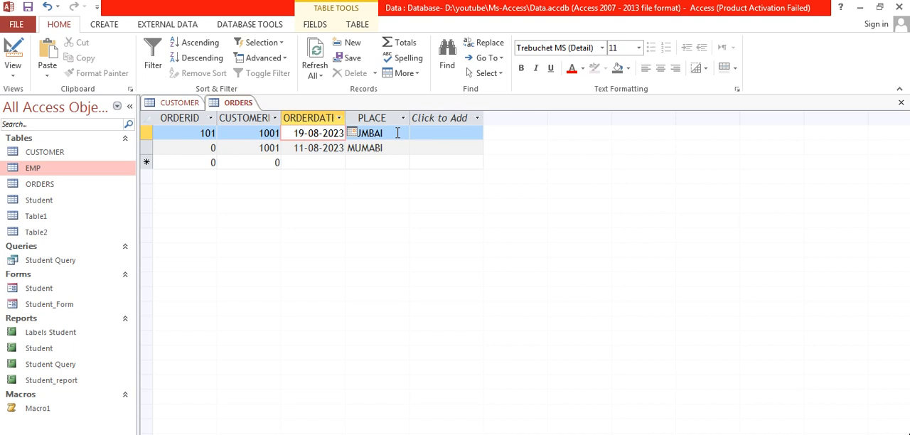
pyautogui.press('BackSpace')
pyautogui.click(211, 148)
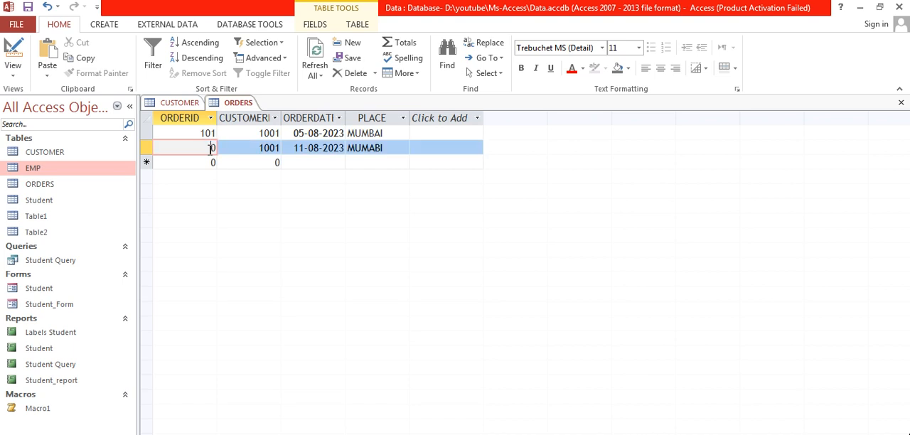
pyautogui.write('102')
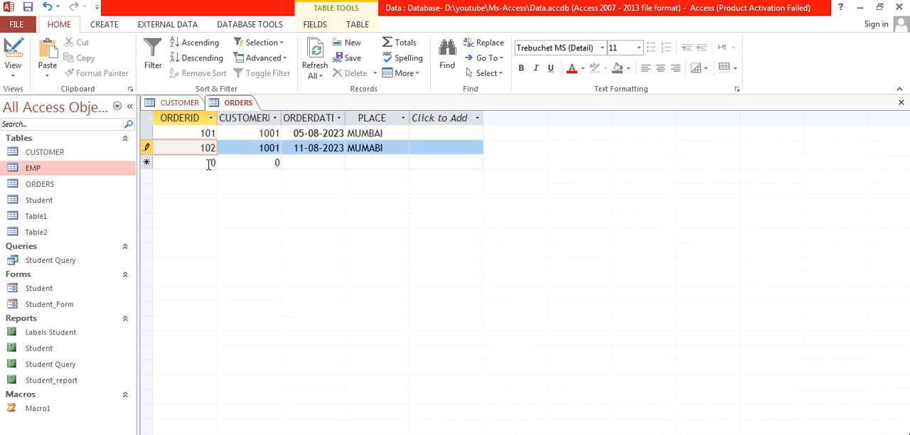
# Fill in the third order record with its order ID and customer ID, the date 19-08-2023 and the place DELHI
pyautogui.click(209, 163)
pyautogui.write('103')
pyautogui.press('Tab')
pyautogui.write('1001')
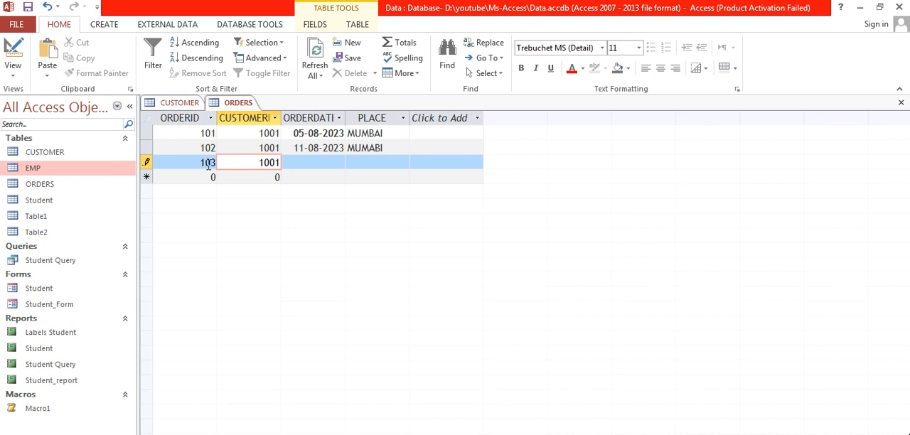
pyautogui.click(288, 162)
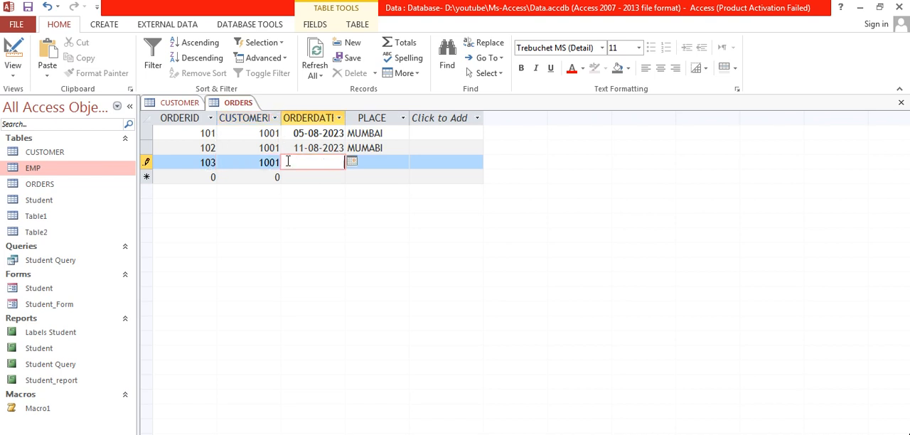
pyautogui.click(352, 162)
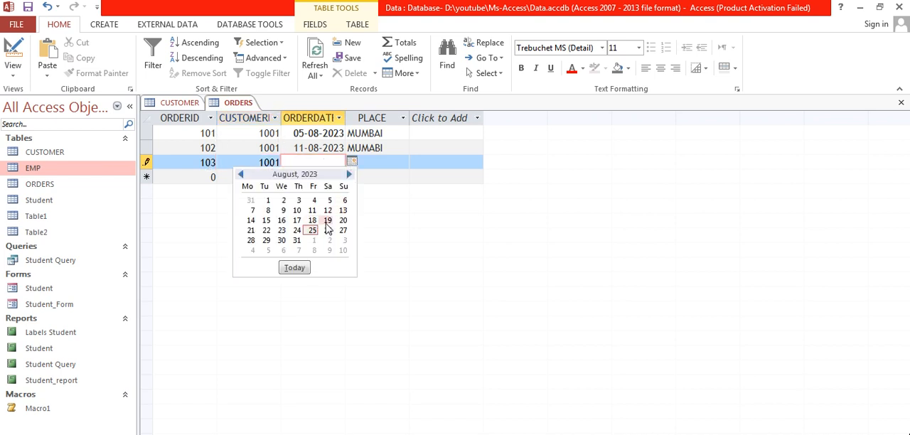
pyautogui.click(327, 221)
pyautogui.click(373, 162)
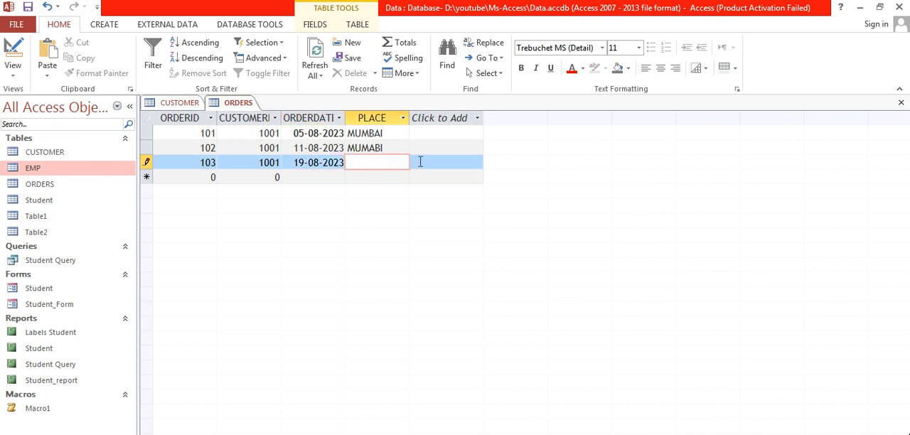
pyautogui.write('DELHI')
# Fill in the fourth order record with its order ID and customer ID, the date 26-08-2023 and the place DELHI
pyautogui.click(212, 177)
pyautogui.write('104')
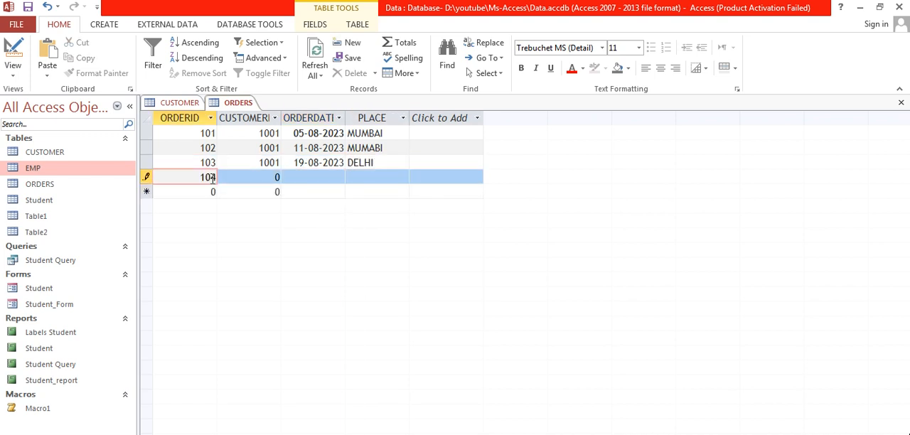
pyautogui.press('Tab')
pyautogui.write('1002')
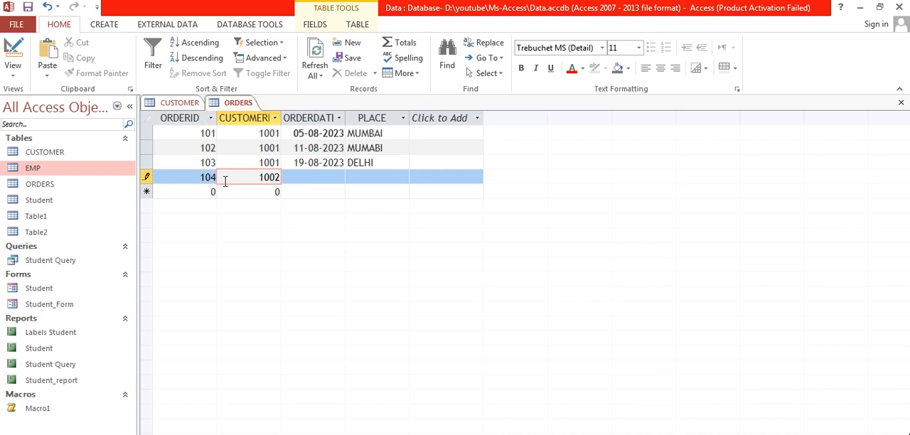
pyautogui.click(321, 179)
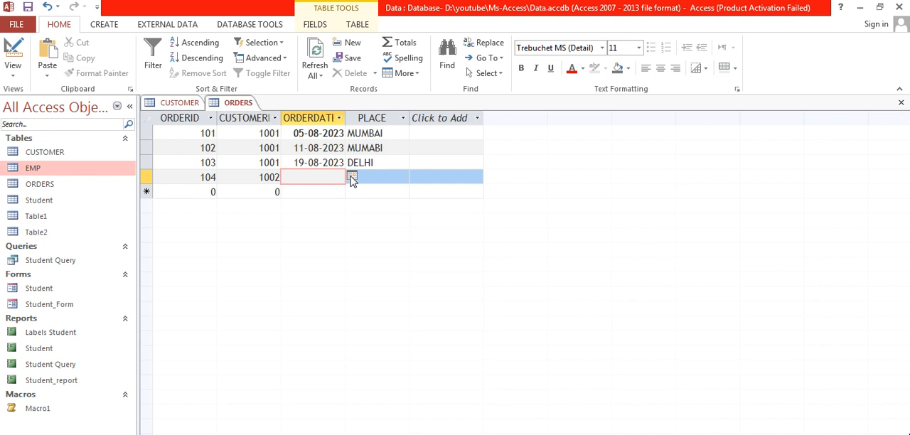
pyautogui.click(352, 176)
pyautogui.click(328, 244)
pyautogui.click(378, 179)
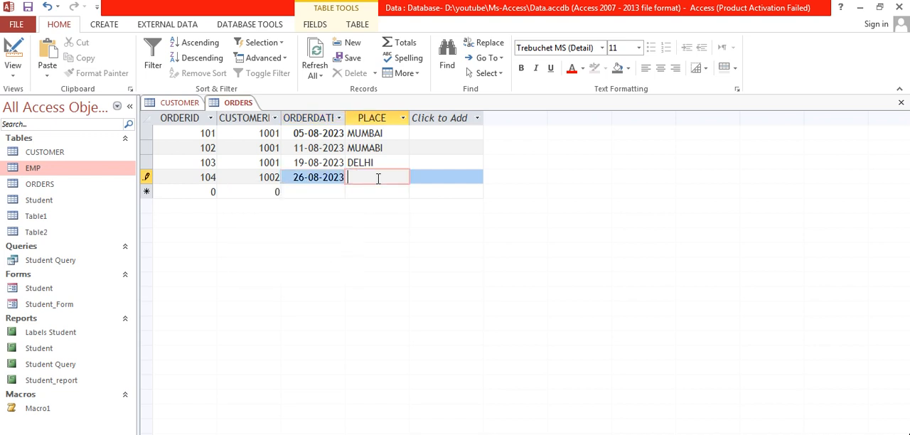
pyautogui.write('DELHI')
# Fill in the fifth order record with its order ID and customer ID, the date 31-08-2023 and the place MUMABI
pyautogui.click(207, 192)
pyautogui.write('105')
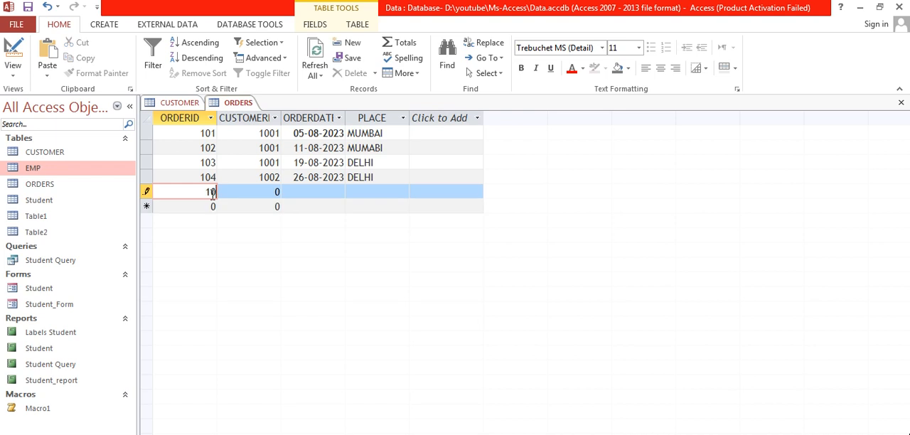
pyautogui.press('Tab')
pyautogui.write('1004')
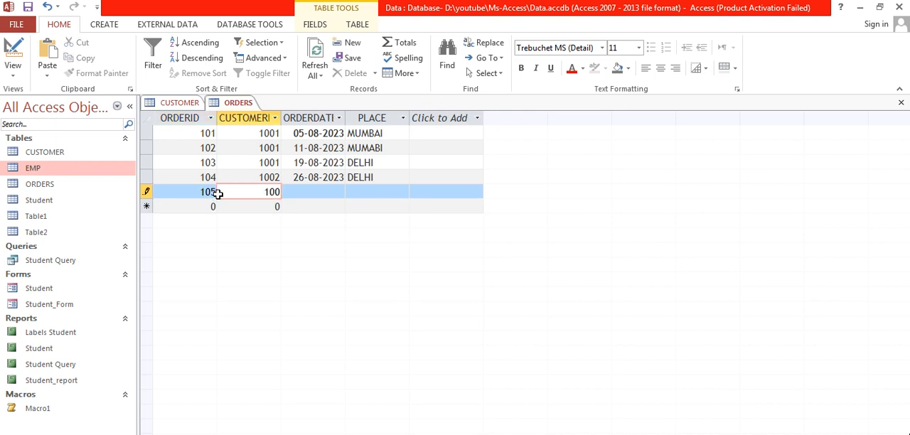
pyautogui.press('Tab')
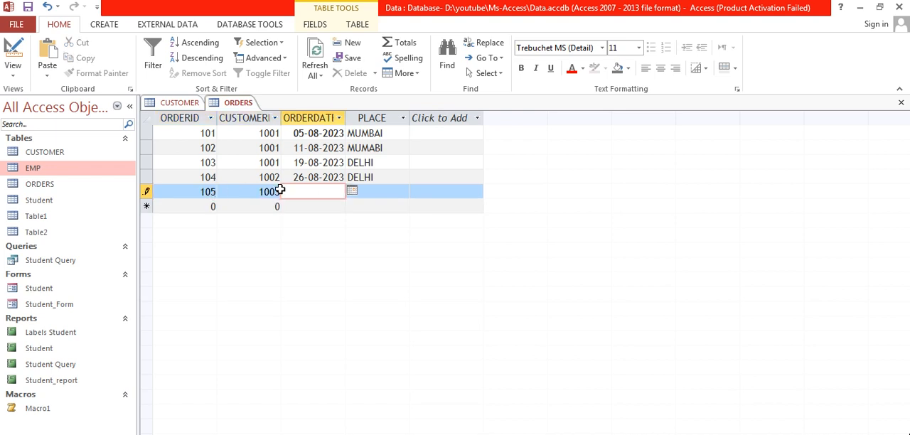
pyautogui.click(352, 192)
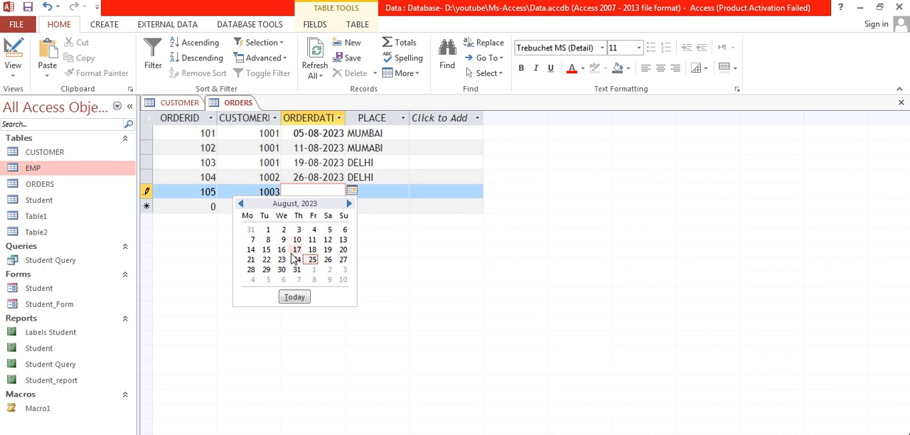
pyautogui.click(299, 277)
pyautogui.click(377, 193)
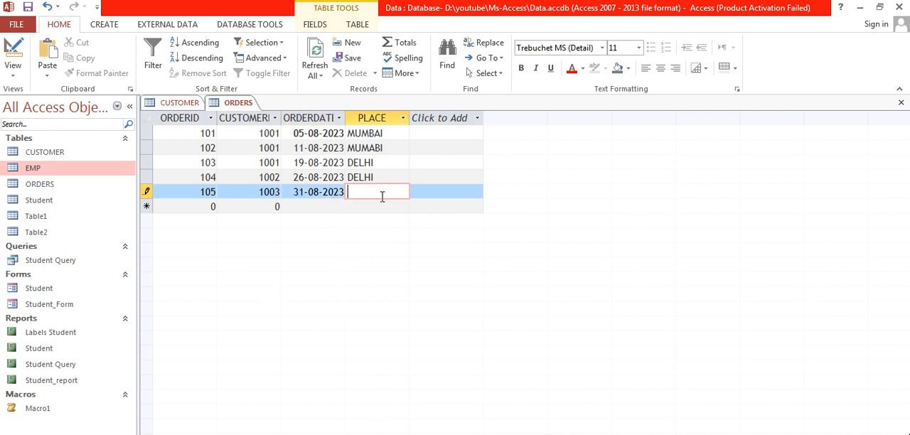
pyautogui.write('MUMABI')
# Compare the CUSTOMER records with the ORDERS records, and close both tables
pyautogui.click(184, 108)
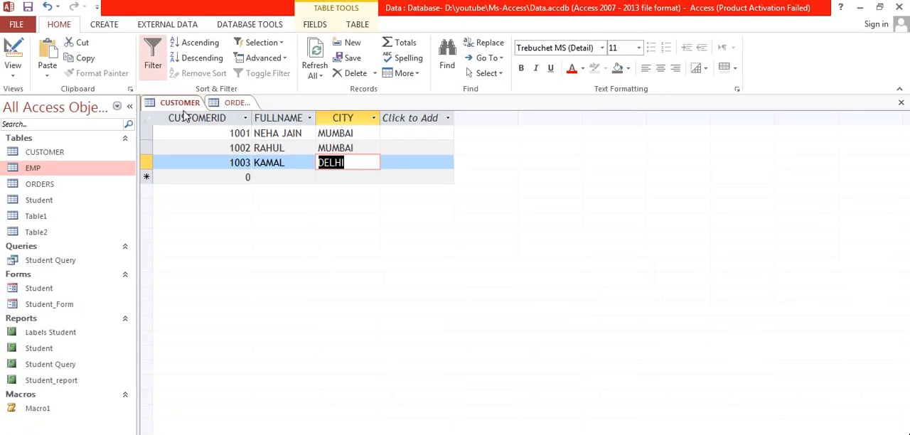
pyautogui.click(187, 107)
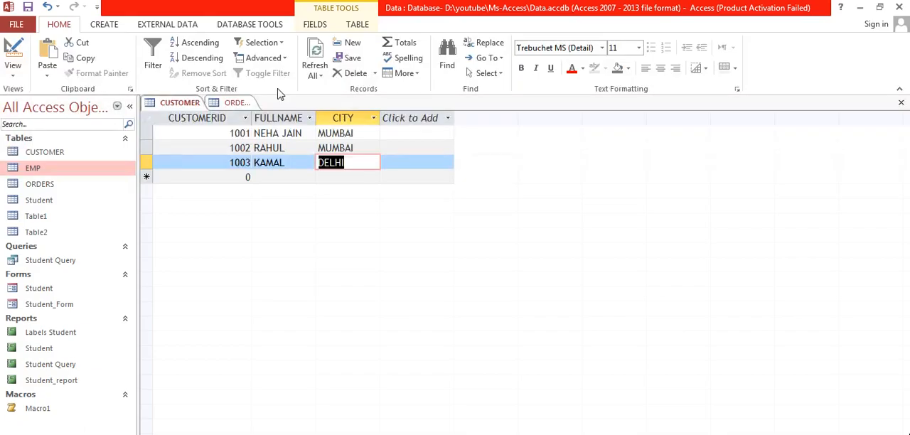
pyautogui.click(223, 107)
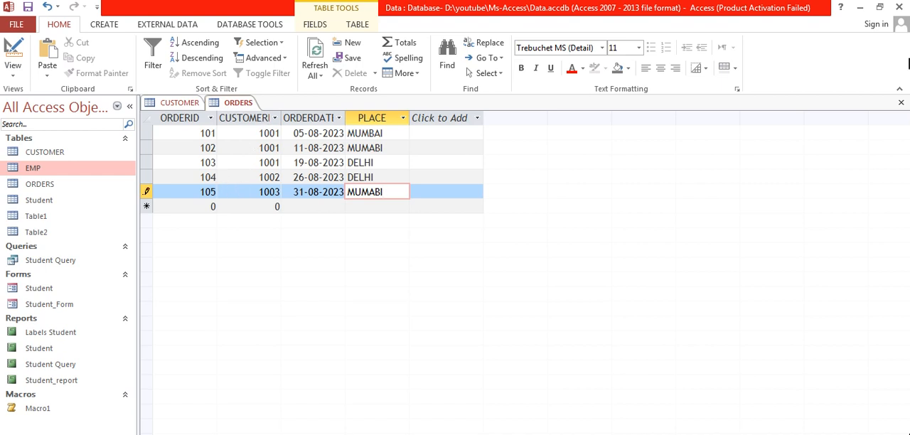
pyautogui.click(905, 106)
pyautogui.click(901, 103)
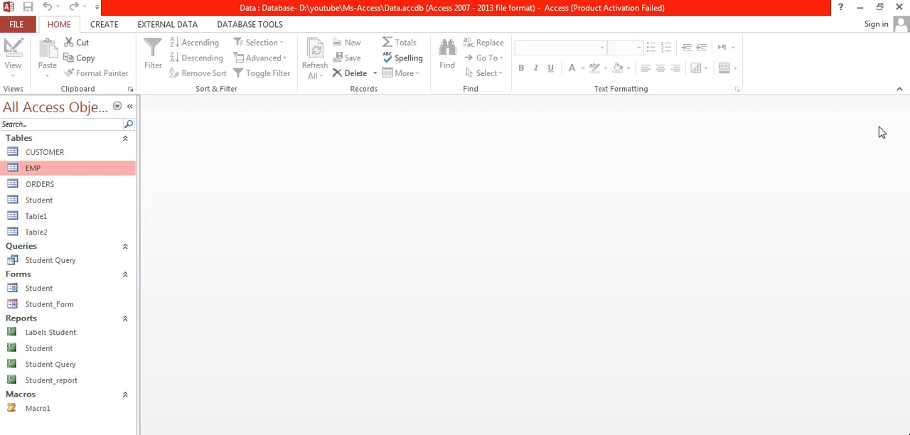
# Open the database's relationships layout and move Table2 closer to Table1
pyautogui.click(275, 27)
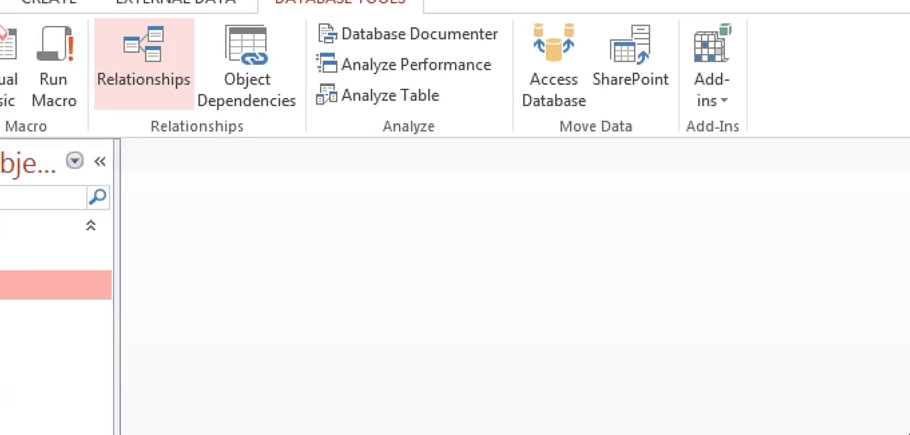
pyautogui.click(143, 64)
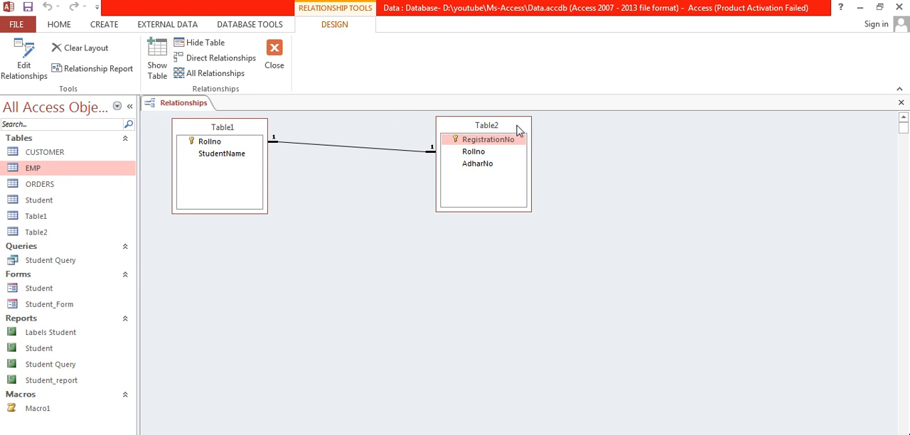
pyautogui.moveTo(517, 130); pyautogui.dragTo(411, 130)
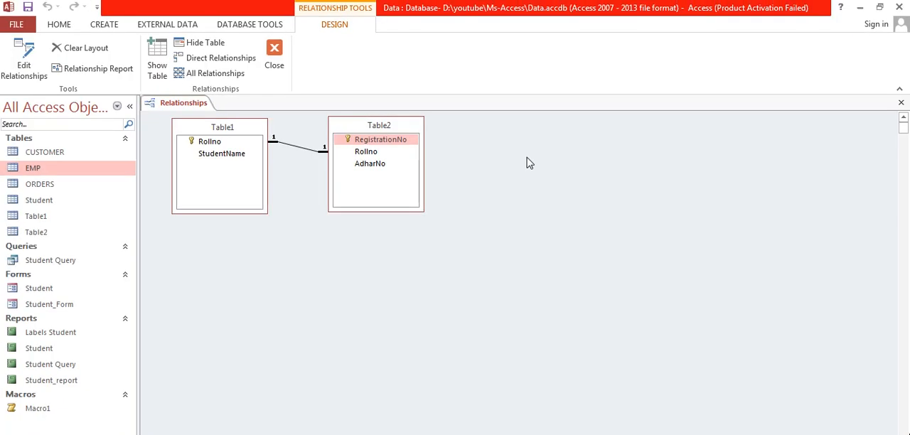
# Add the CUSTOMER and ORDERS tables to the relationships layout and place them side by side below the existing tables
pyautogui.rightClick(513, 159)
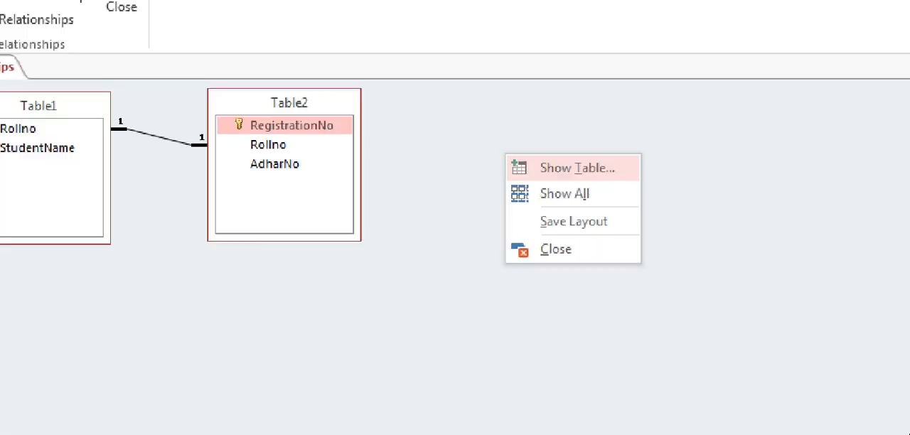
pyautogui.click(531, 167)
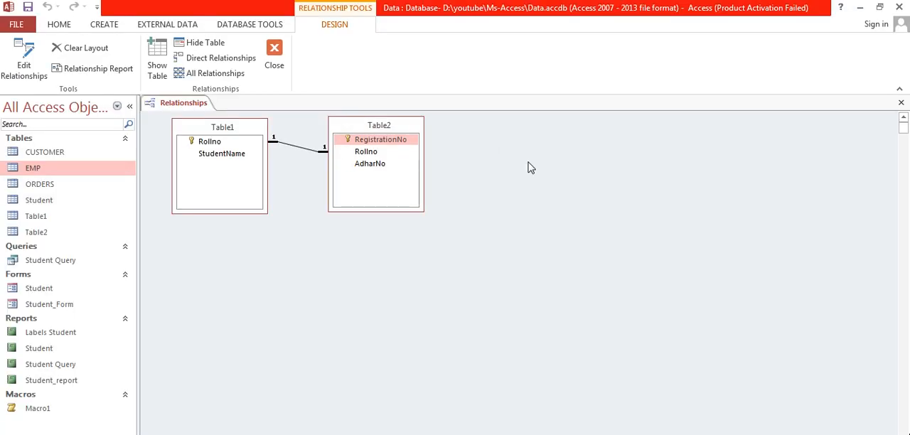
pyautogui.rightClick(528, 167)
pyautogui.click(539, 171)
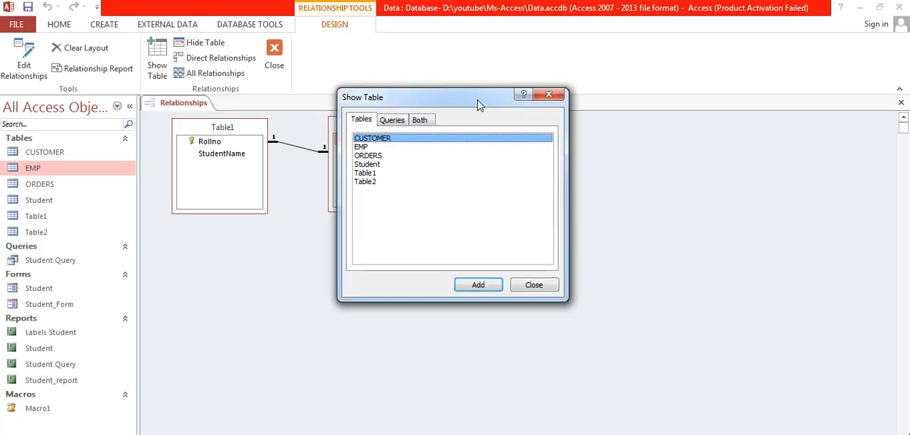
pyautogui.moveTo(479, 105); pyautogui.dragTo(514, 82)
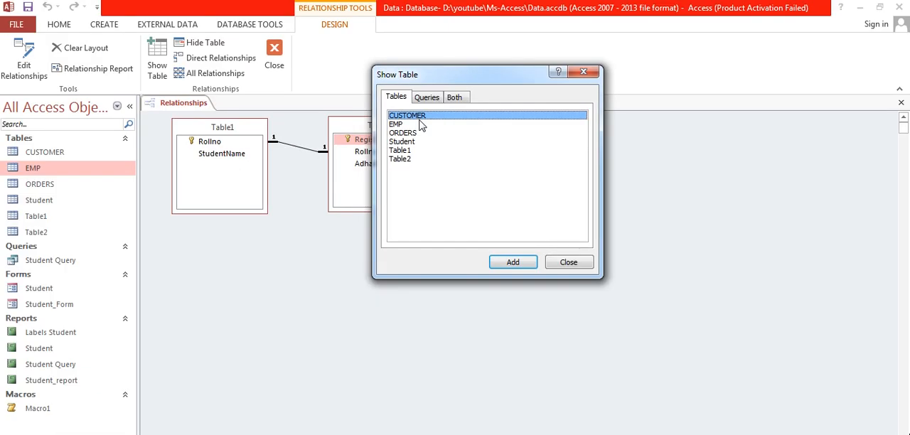
pyautogui.click(509, 261)
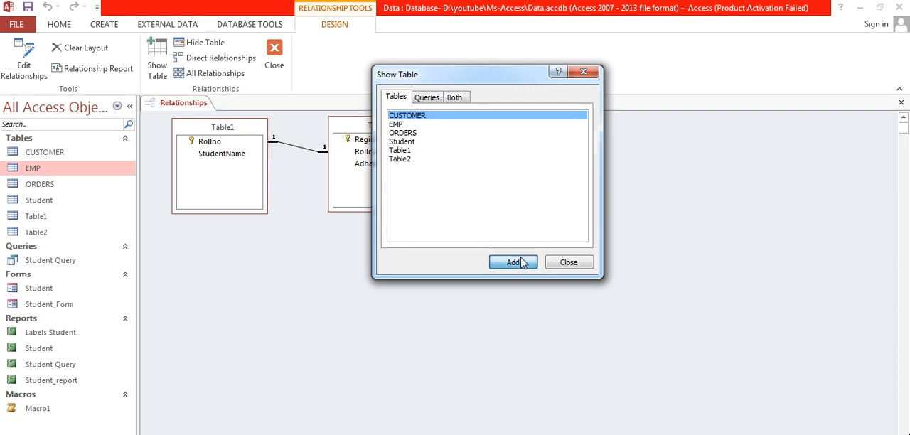
pyautogui.click(417, 135)
pyautogui.click(506, 263)
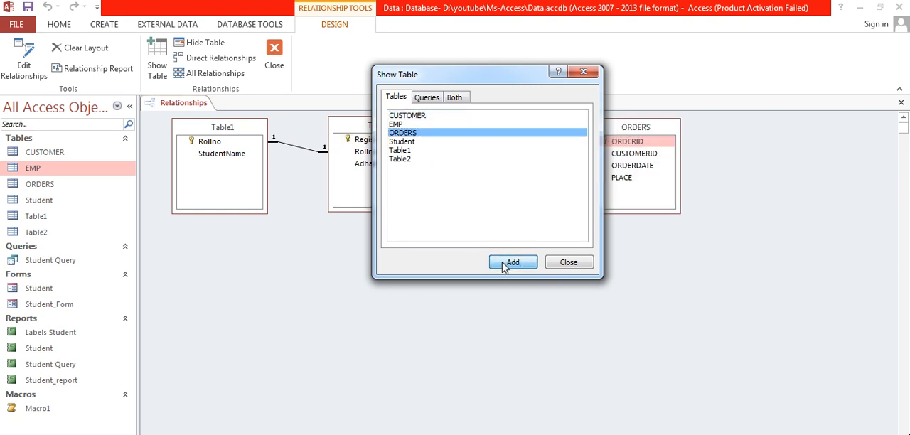
pyautogui.click(568, 262)
pyautogui.moveTo(515, 127); pyautogui.dragTo(492, 247)
pyautogui.moveTo(632, 134); pyautogui.dragTo(637, 242)
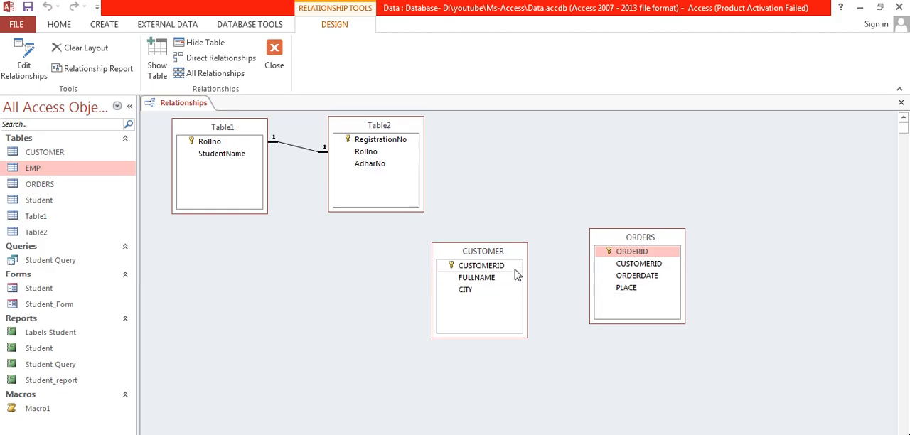
# Create a one-to-many relationship from CUSTOMER to ORDERS on CUSTOMERID, enforcing referential integrity with cascade update and cascade delete
pyautogui.click(250, 268)
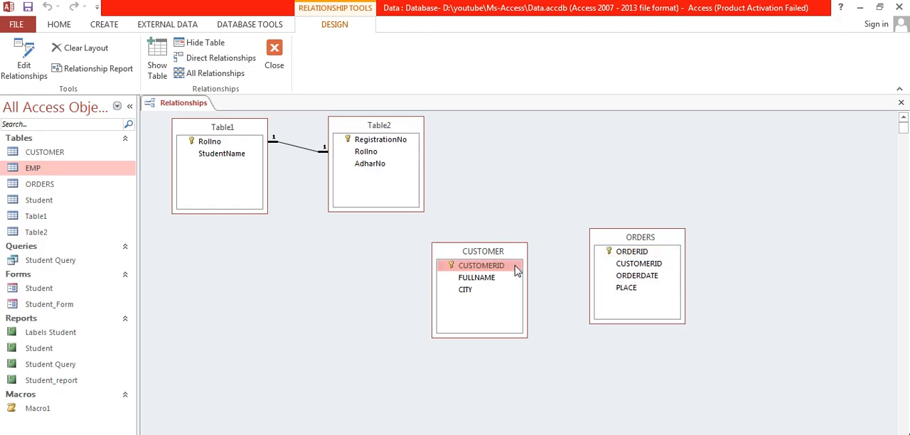
pyautogui.moveTo(517, 265); pyautogui.dragTo(625, 268)
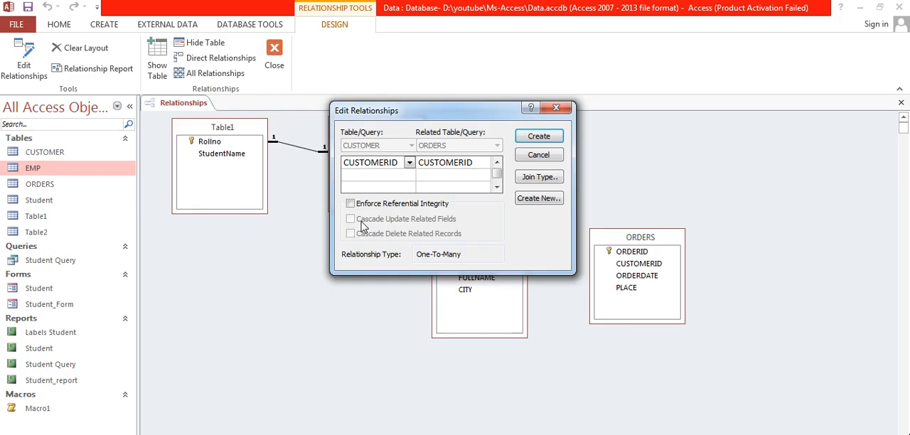
pyautogui.click(339, 186)
pyautogui.click(350, 219)
pyautogui.click(350, 234)
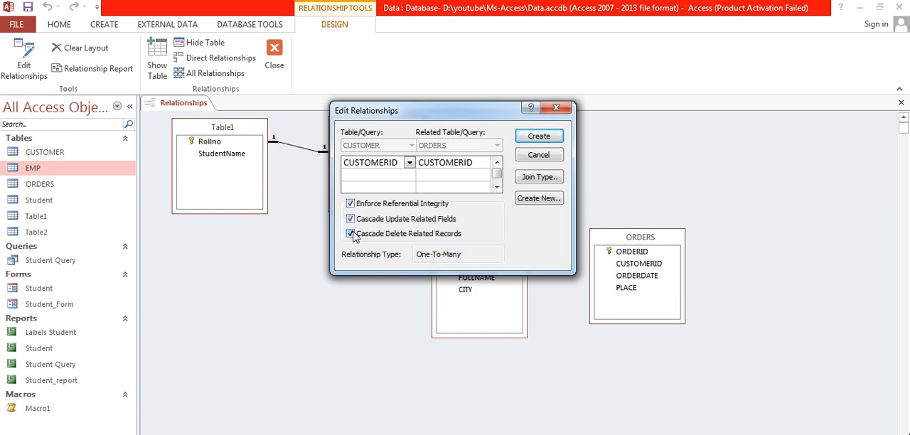
pyautogui.click(526, 138)
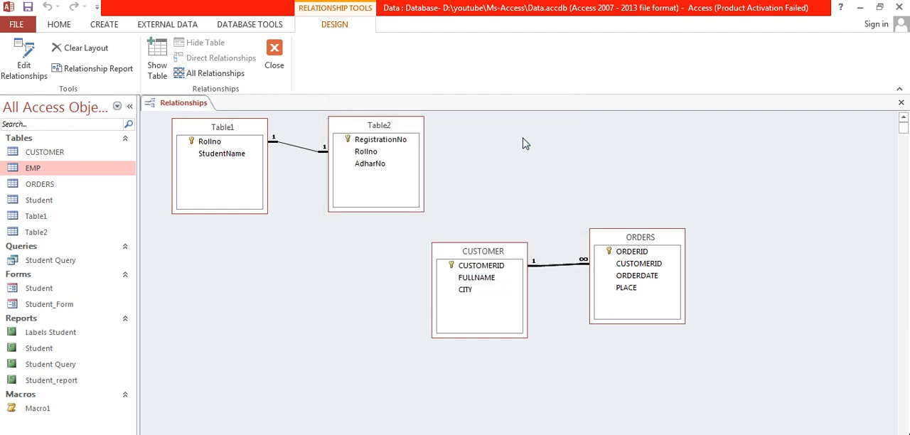
# Review the settings of the CUSTOMER–ORDERS relationship and line both tables up in one row below Table2
pyautogui.moveTo(632, 228); pyautogui.dragTo(795, 225)
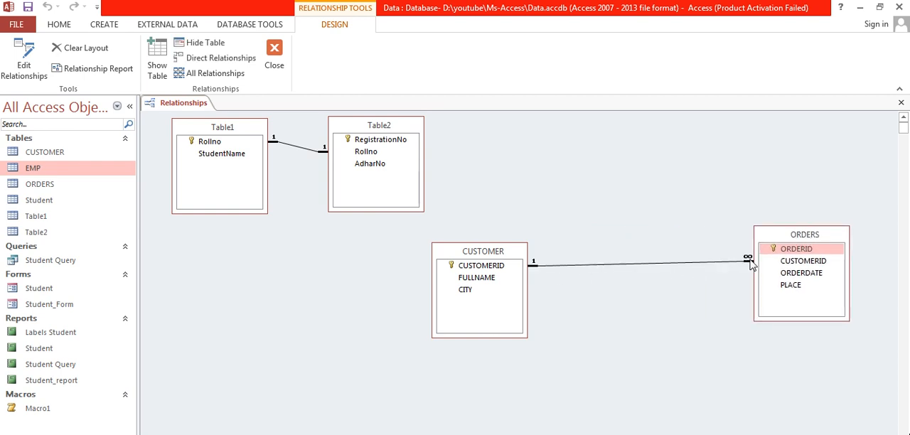
pyautogui.click(632, 264)
pyautogui.doubleClick(632, 265)
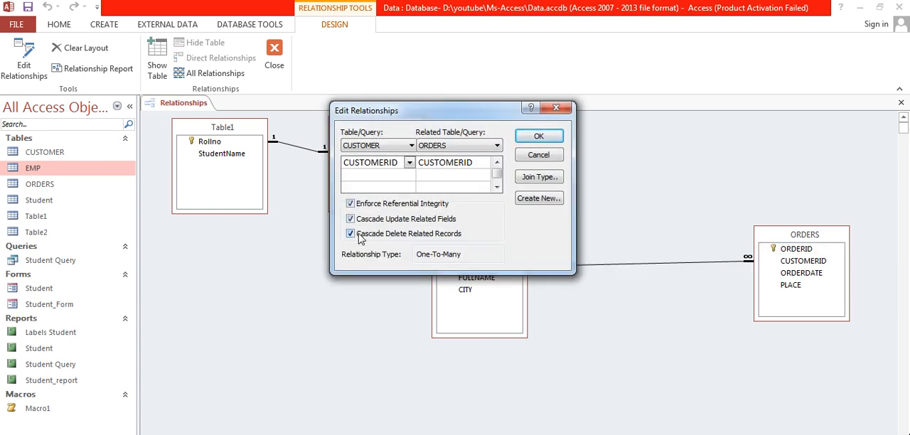
pyautogui.click(538, 136)
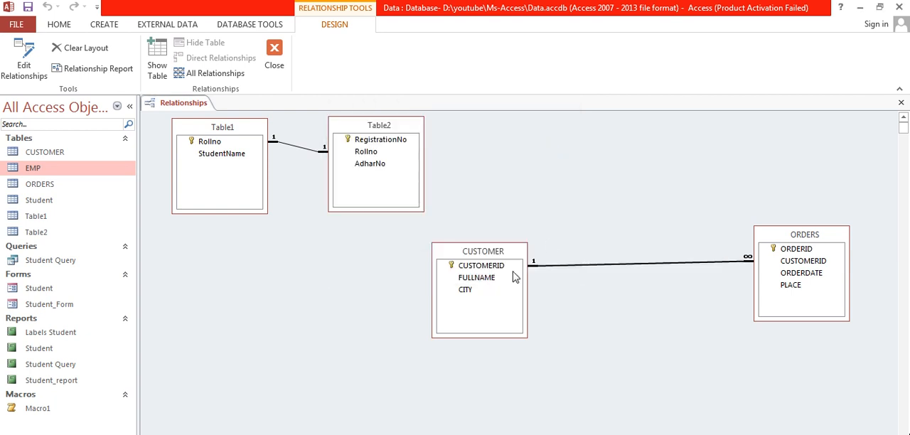
pyautogui.moveTo(488, 250); pyautogui.dragTo(384, 250)
pyautogui.moveTo(810, 244); pyautogui.dragTo(660, 261)
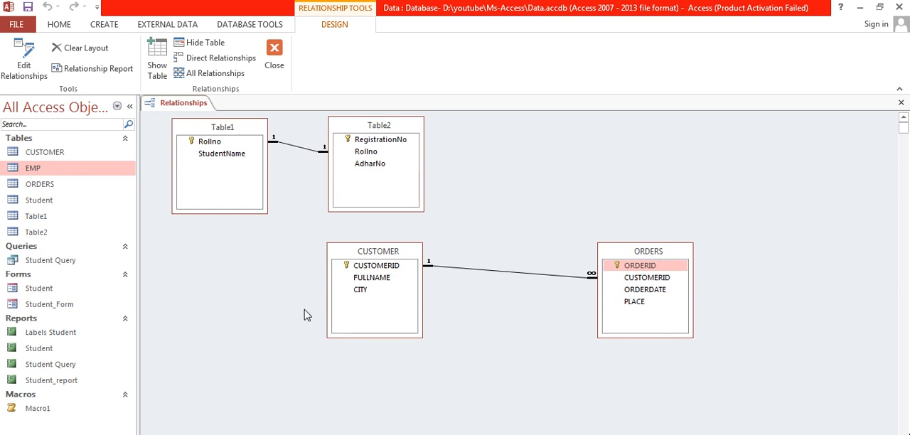
# Open the CUSTOMER table and expand the related orders of all three customers
pyautogui.click(74, 153)
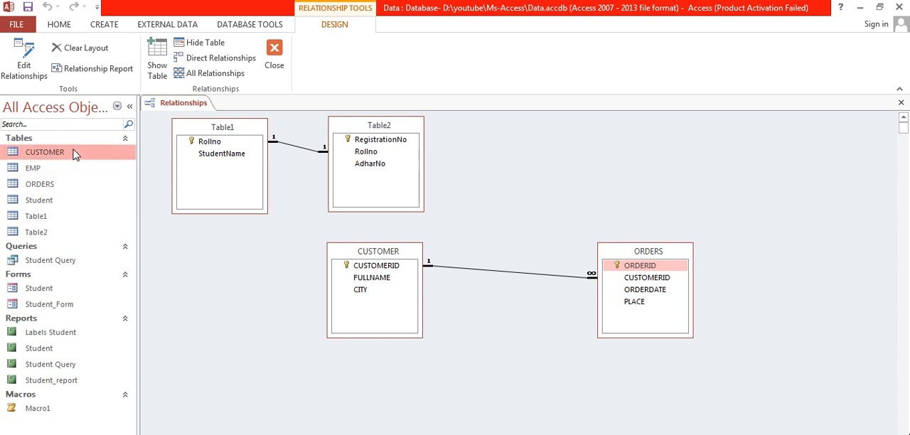
pyautogui.doubleClick(74, 153)
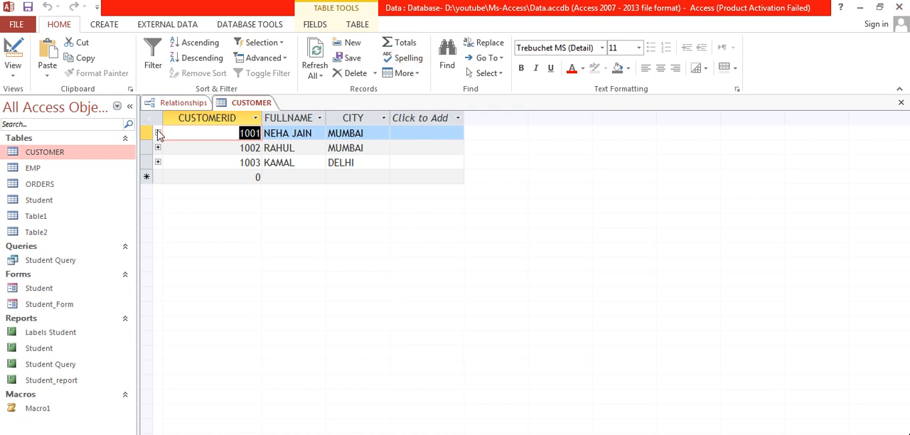
pyautogui.click(158, 134)
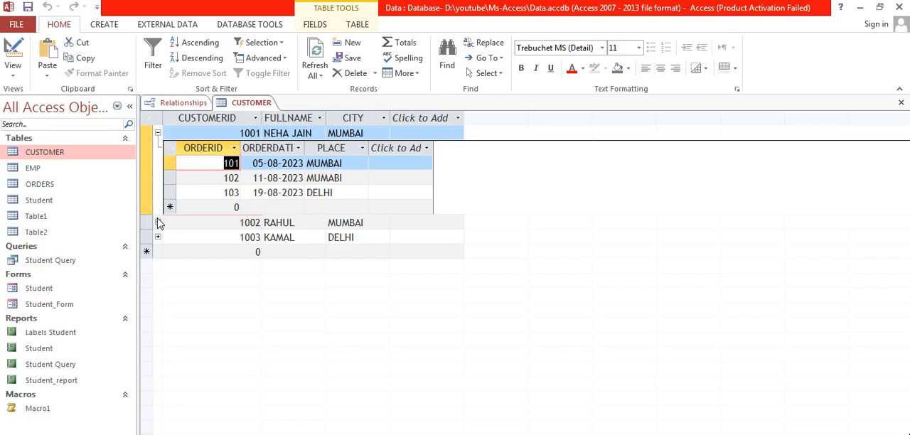
pyautogui.click(158, 308)
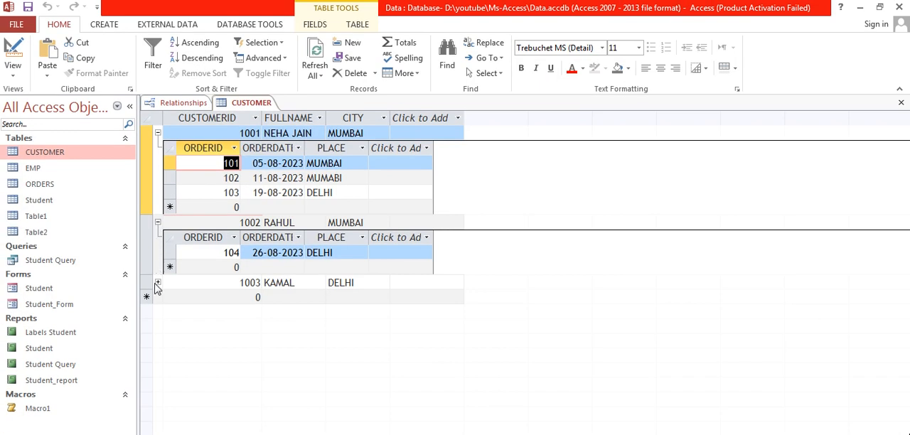
pyautogui.click(158, 347)
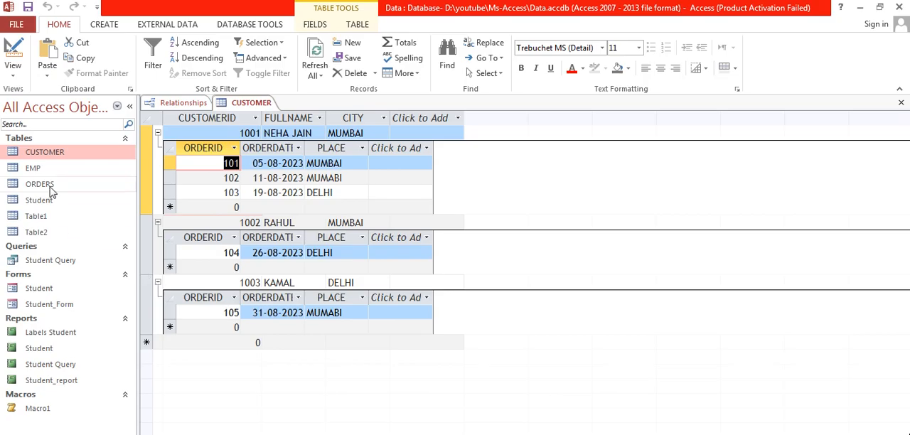
# Open the ORDERS table, collapse all related orders in the CUSTOMER table and return to the ORDERS records
pyautogui.doubleClick(50, 187)
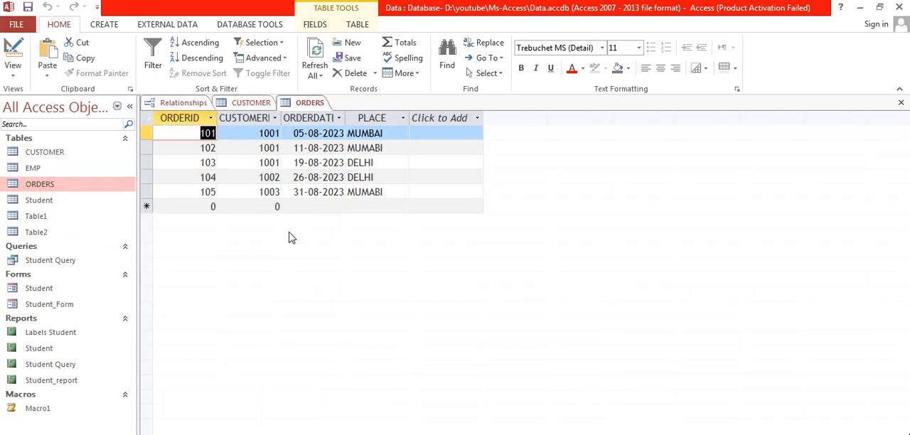
pyautogui.click(270, 102)
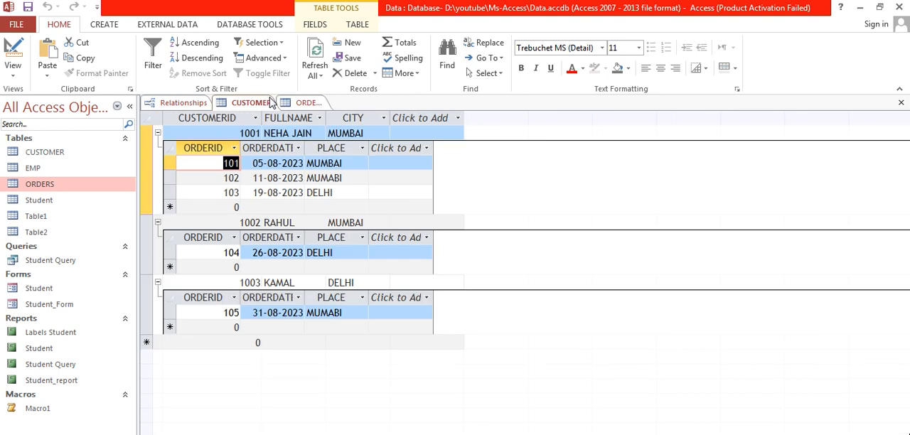
pyautogui.click(158, 133)
pyautogui.click(157, 148)
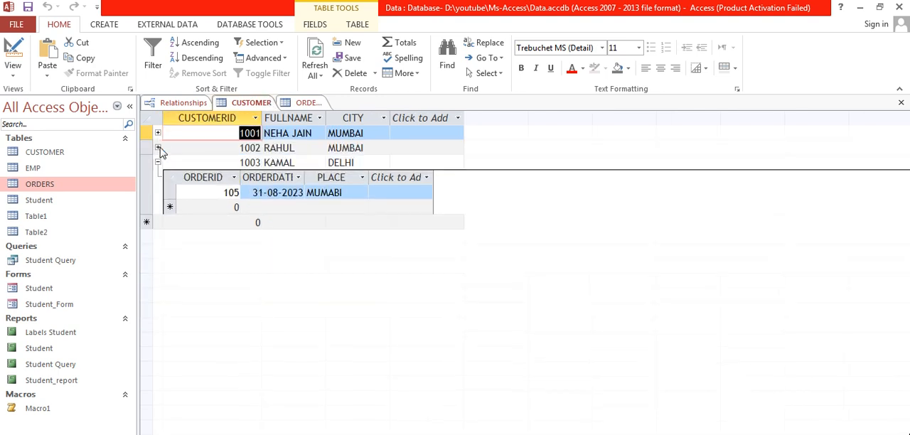
pyautogui.click(158, 163)
pyautogui.click(301, 105)
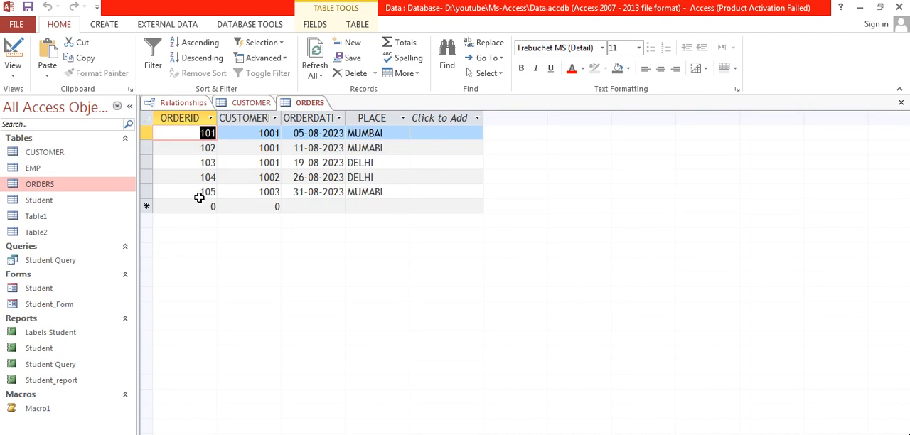
# Start a new record in the ORDERS table with the next consecutive order ID and the second customer's ID
pyautogui.click(253, 184)
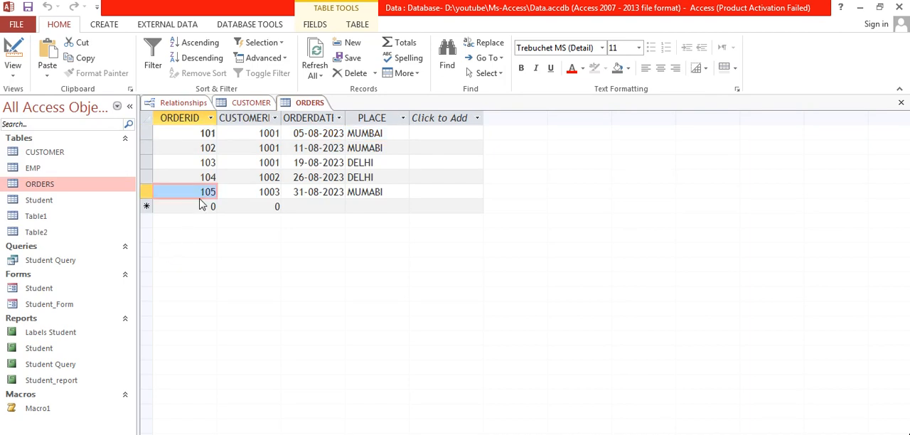
pyautogui.click(201, 204)
pyautogui.write('10')
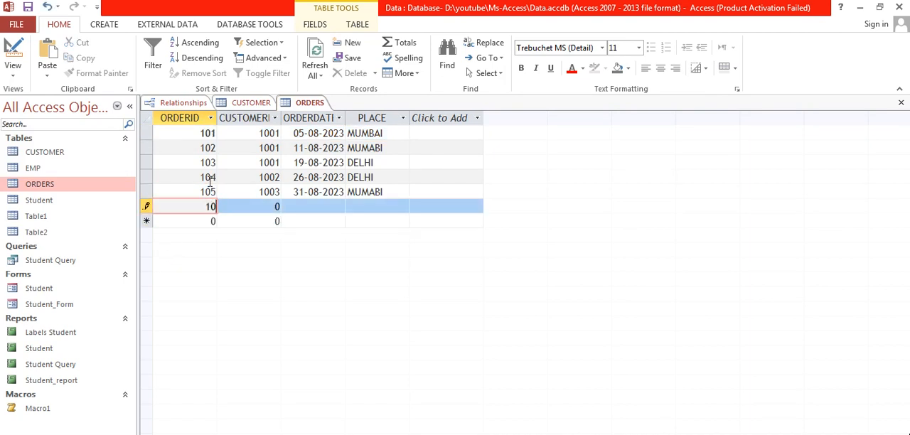
pyautogui.write('6')
pyautogui.click(269, 206)
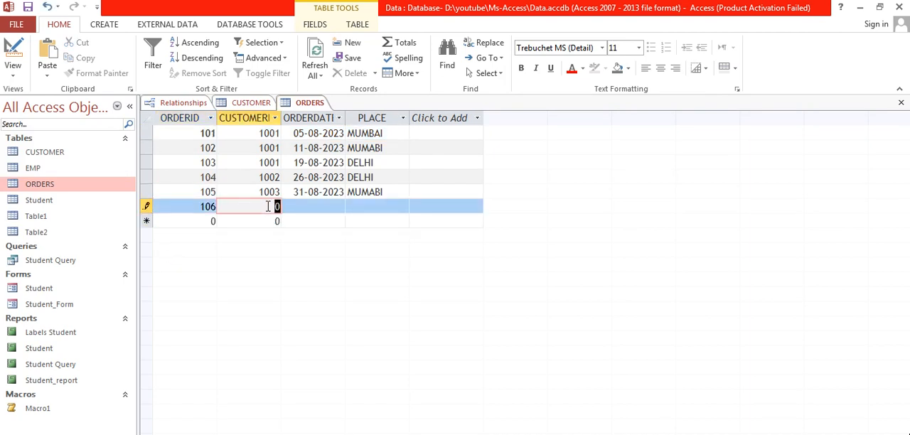
pyautogui.write('1002')
pyautogui.press('Tab')
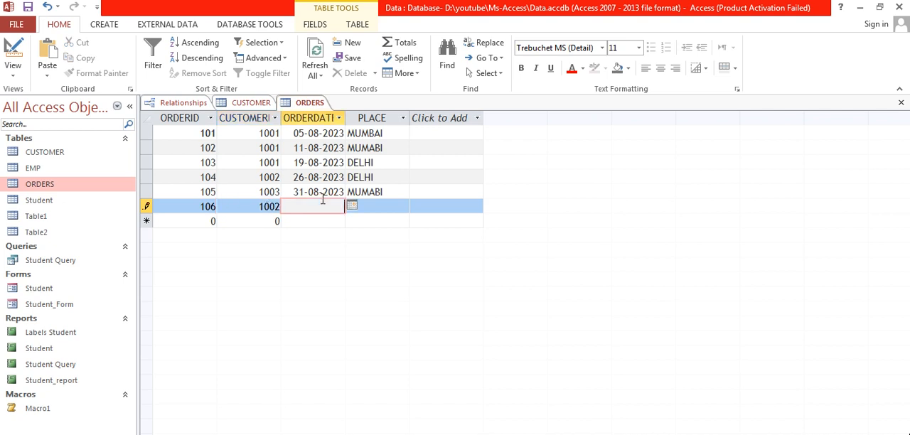
# Set the new order's date to 31-08-2023 and its place to MUMBAI, and save the record
pyautogui.click(351, 205)
pyautogui.click(328, 253)
pyautogui.click(351, 206)
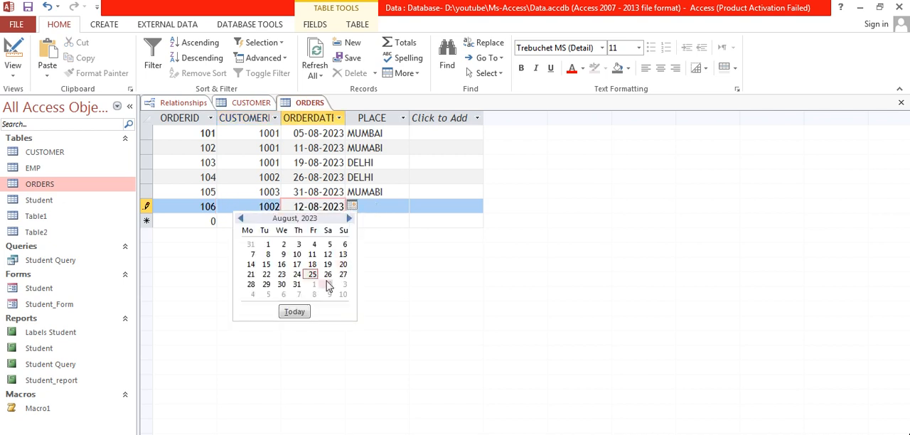
pyautogui.click(295, 287)
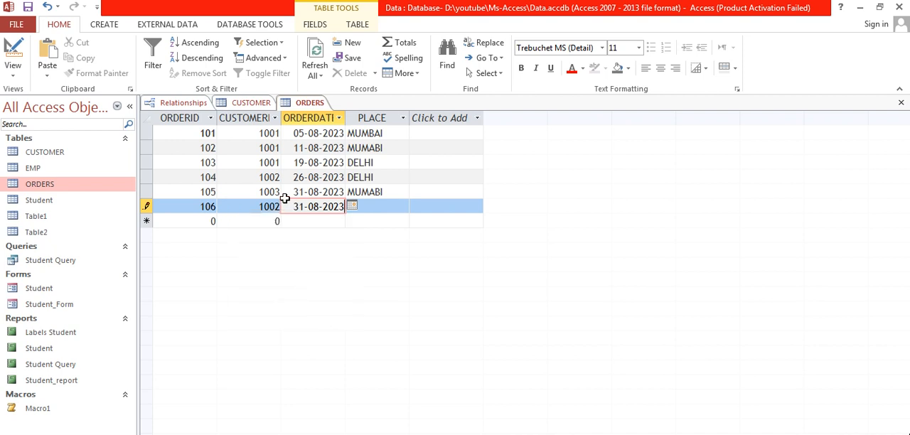
pyautogui.click(388, 204)
pyautogui.write('MUMBAI')
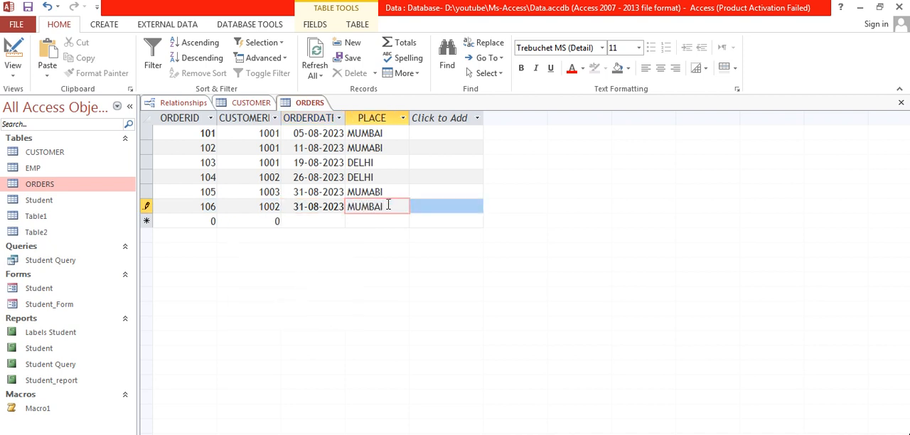
pyautogui.hotkey('shift', 'Return')
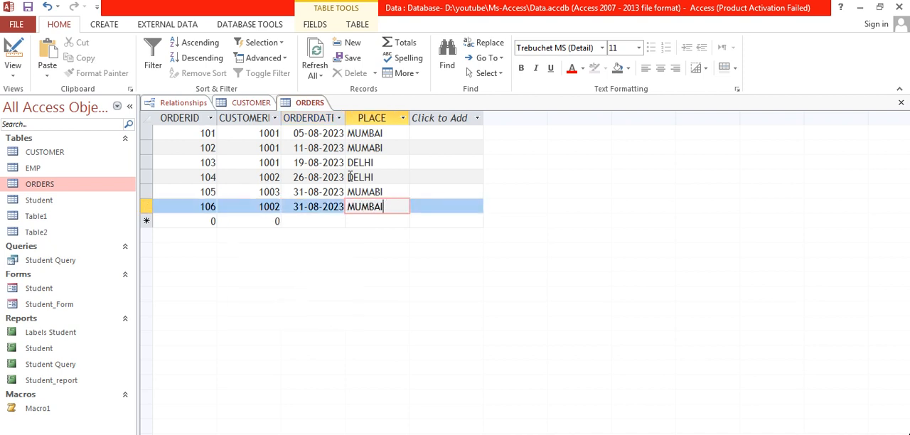
# Check the second customer's related orders in the CUSTOMER table and collapse them again
pyautogui.click(263, 106)
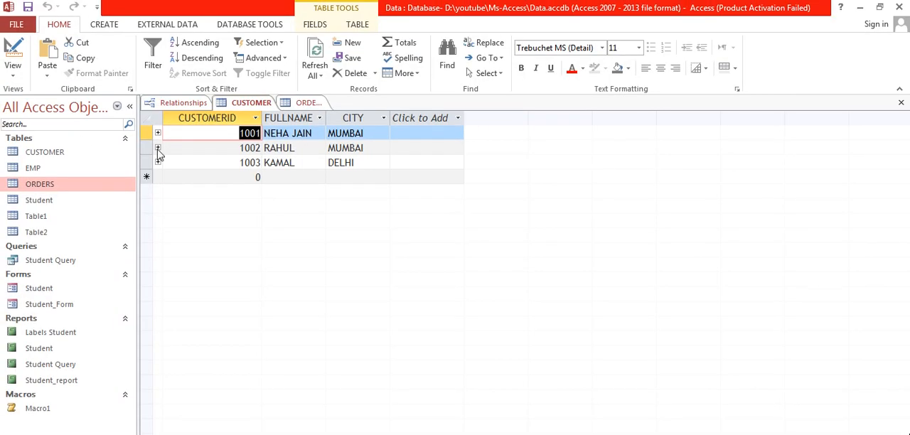
pyautogui.click(158, 149)
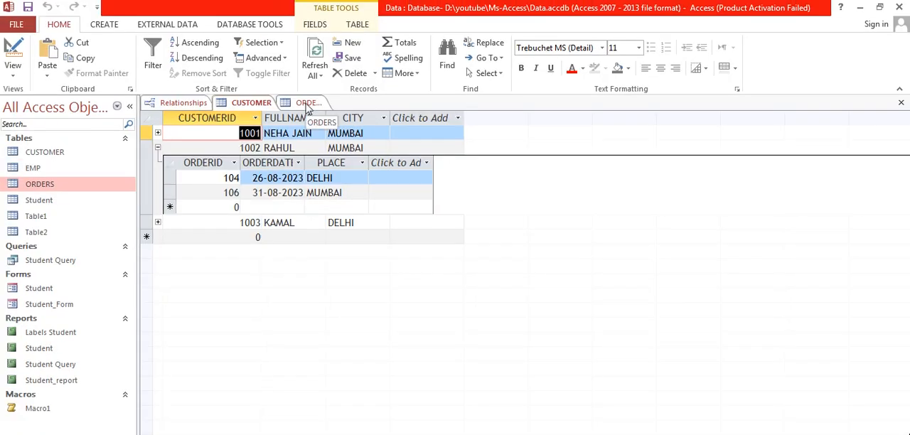
pyautogui.click(158, 148)
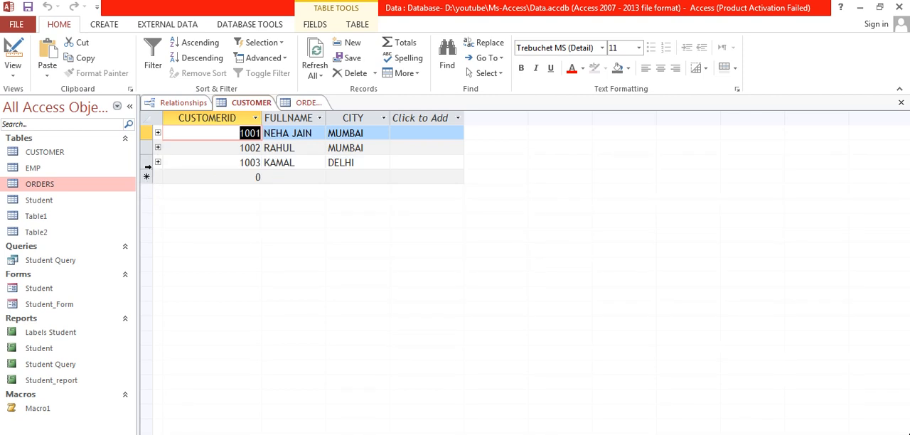
# Delete the third customer's record from the CUSTOMER table, including its related orders
pyautogui.click(147, 163)
pyautogui.rightClick(148, 162)
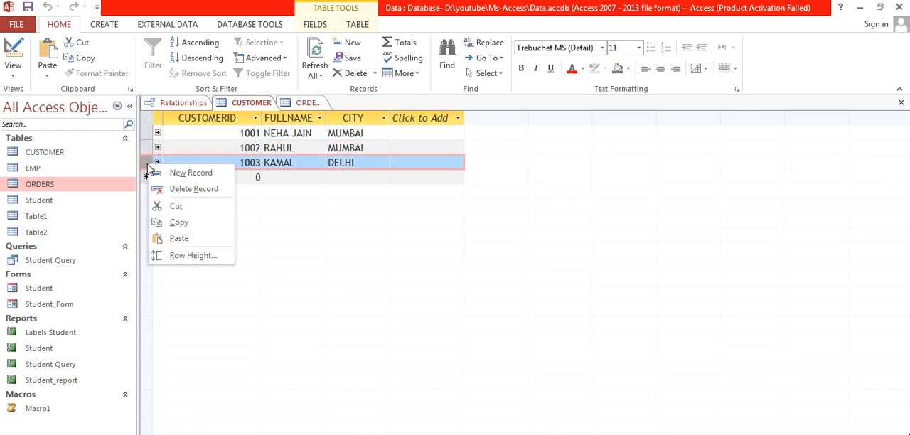
pyautogui.click(198, 189)
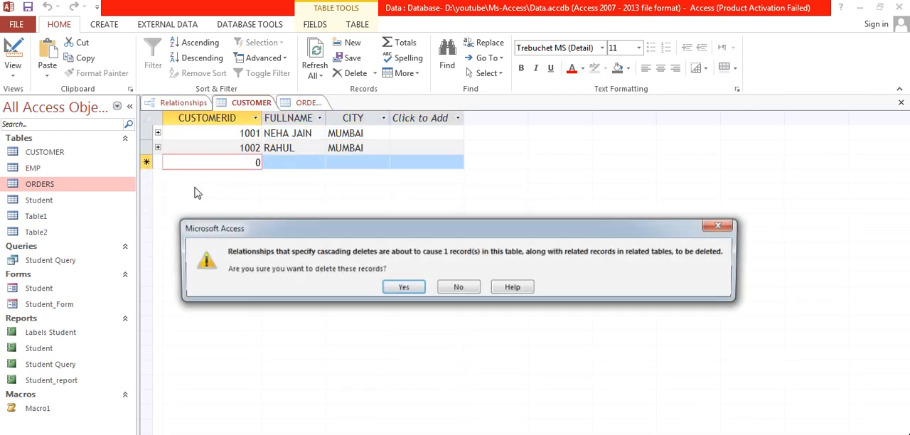
pyautogui.click(410, 287)
# Check the ORDERS table for the cascaded deletion and return to the relationship diagram
pyautogui.click(314, 103)
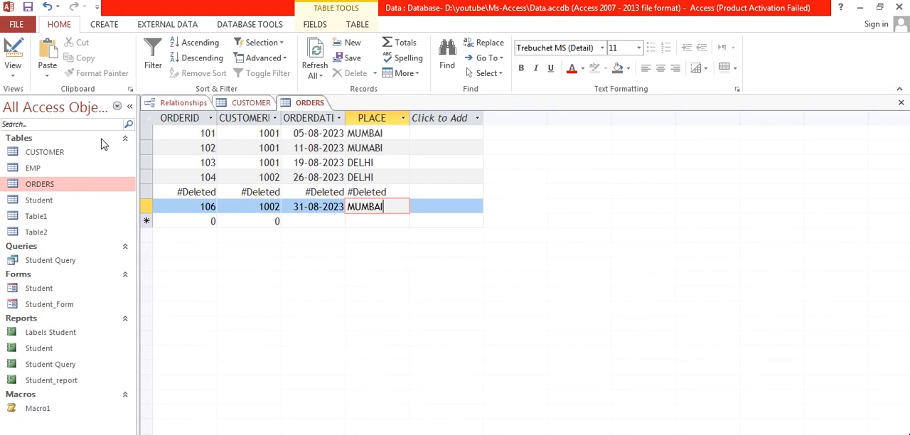
pyautogui.click(161, 103)
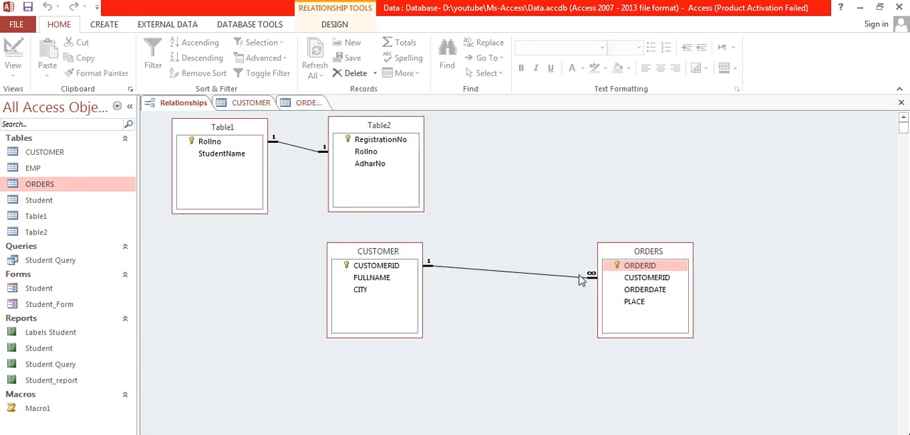